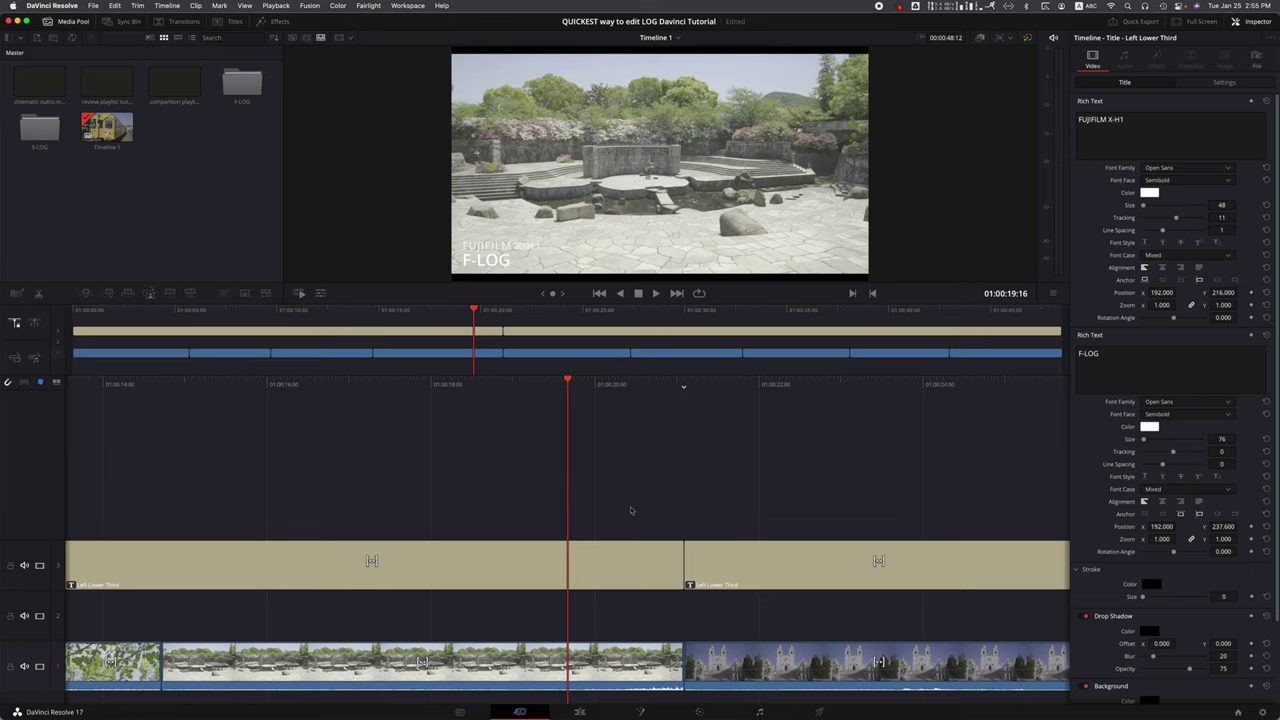
Preview the F-LOG and S-LOG clips with the computer's sound muted
key(Left)
key(Left)
key(Left)
key(Left)
key(Left)
key(Left)
key(Left)
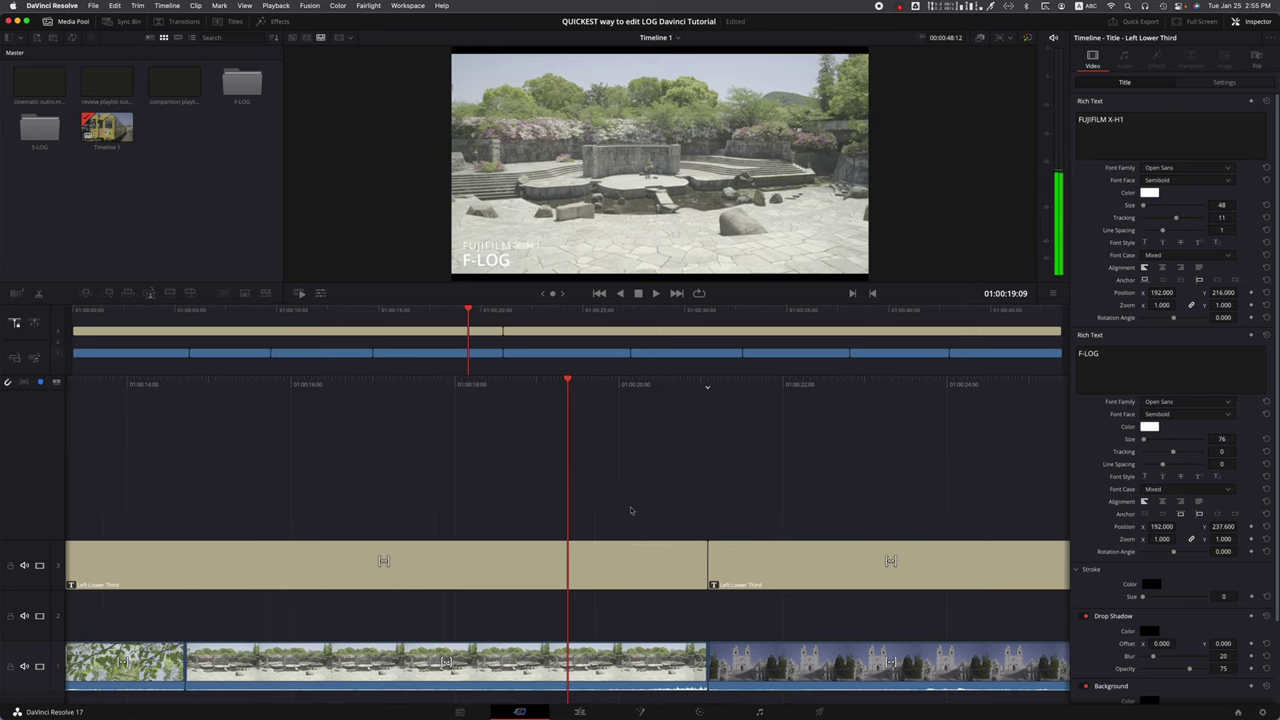
key(Right)
key(Right)
key(Right)
key(Right)
key(Right)
key(space)
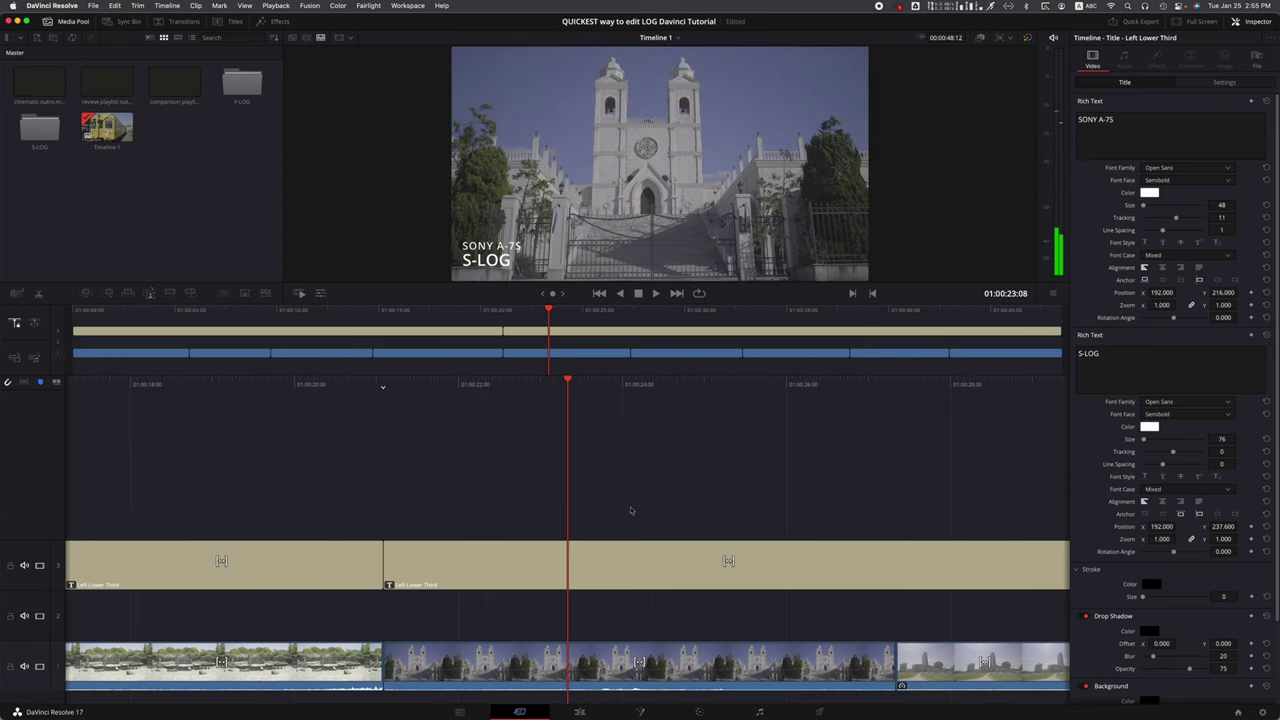
key(XF86AudioMute)
key(j)
key(j)
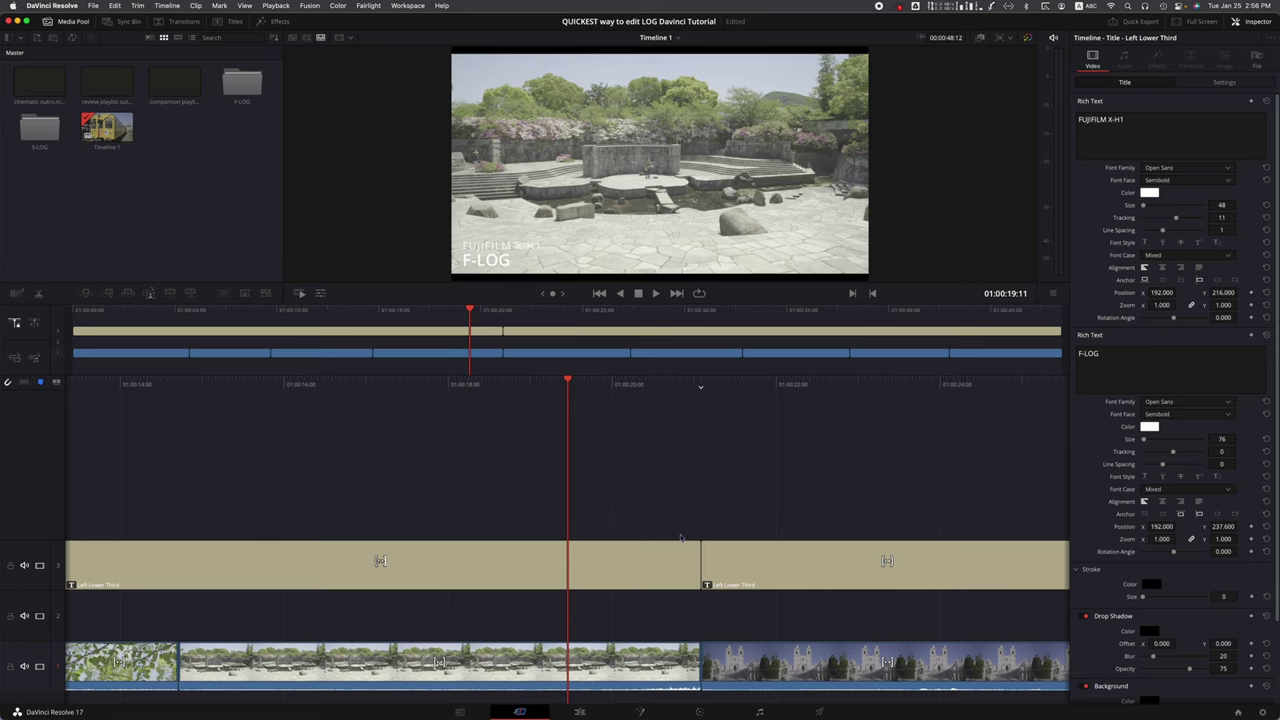
scroll(660, 570, left, 5)
scroll(680, 538, right, 5)
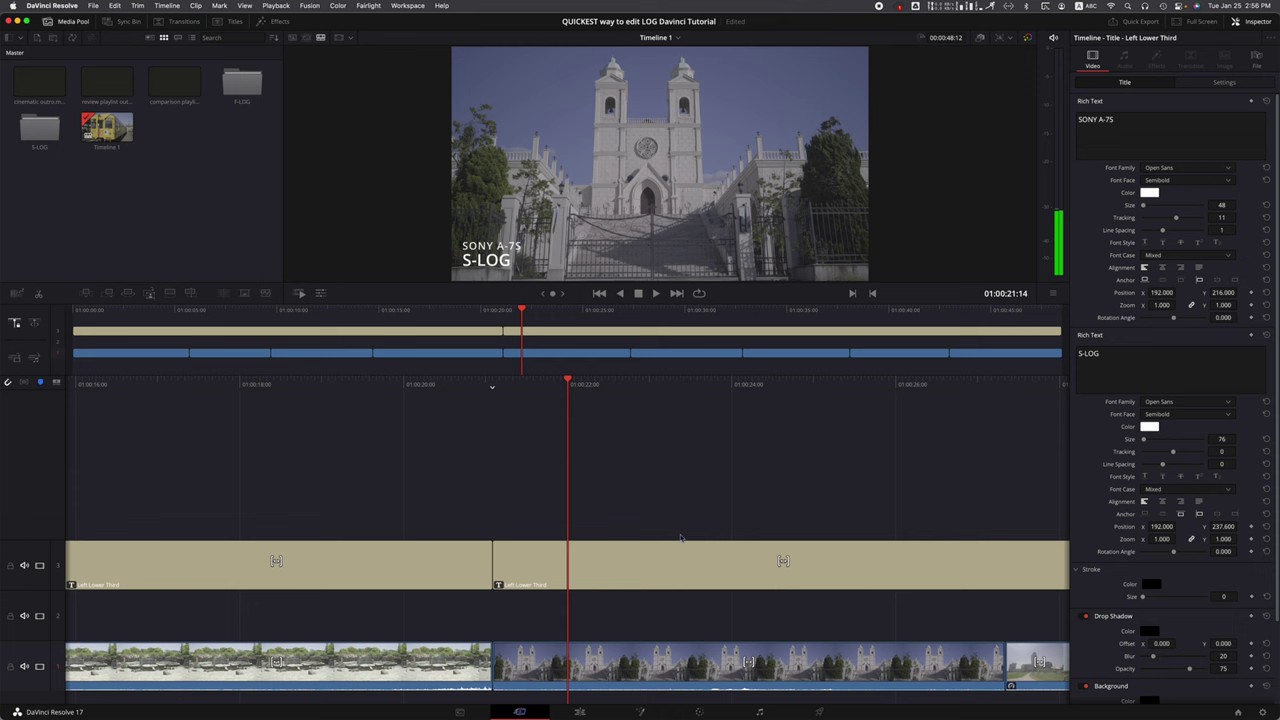
scroll(678, 540, left, 4)
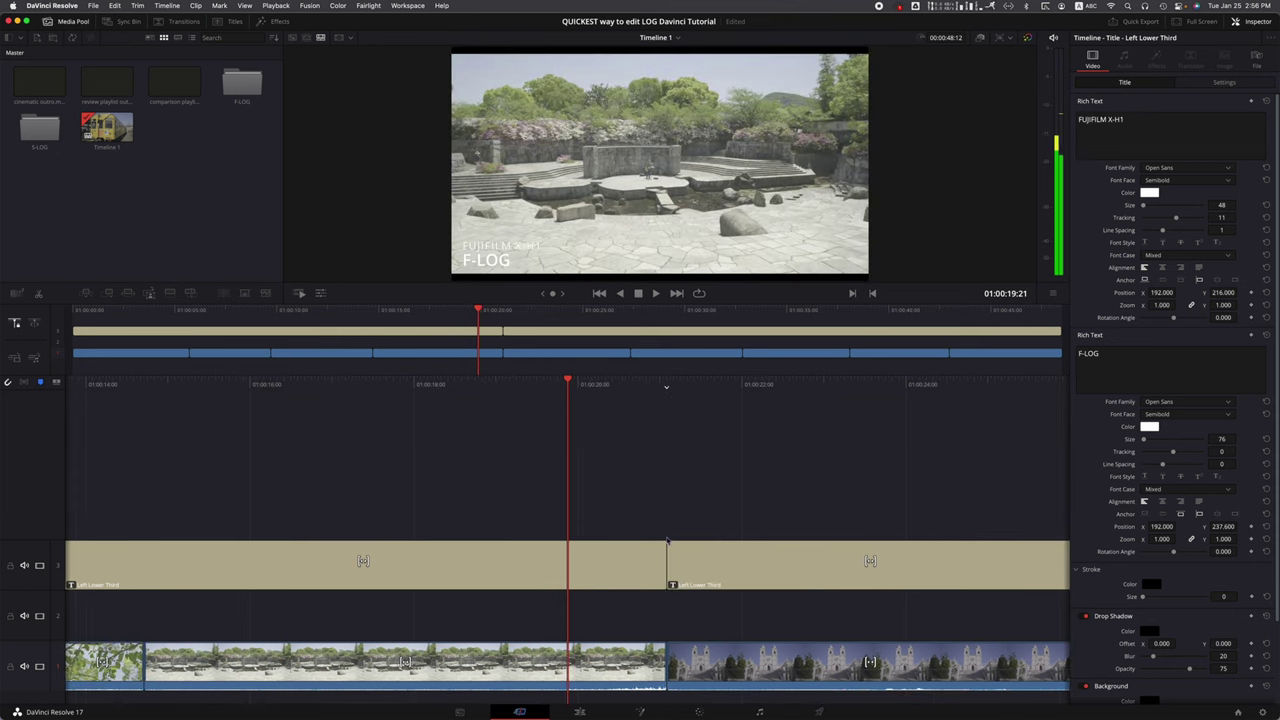
Apply the Phntm_ARRI_Tungsten_G11_Slog2 LUT to the F-LOG clip on the Color page, then return to editing
click(699, 712)
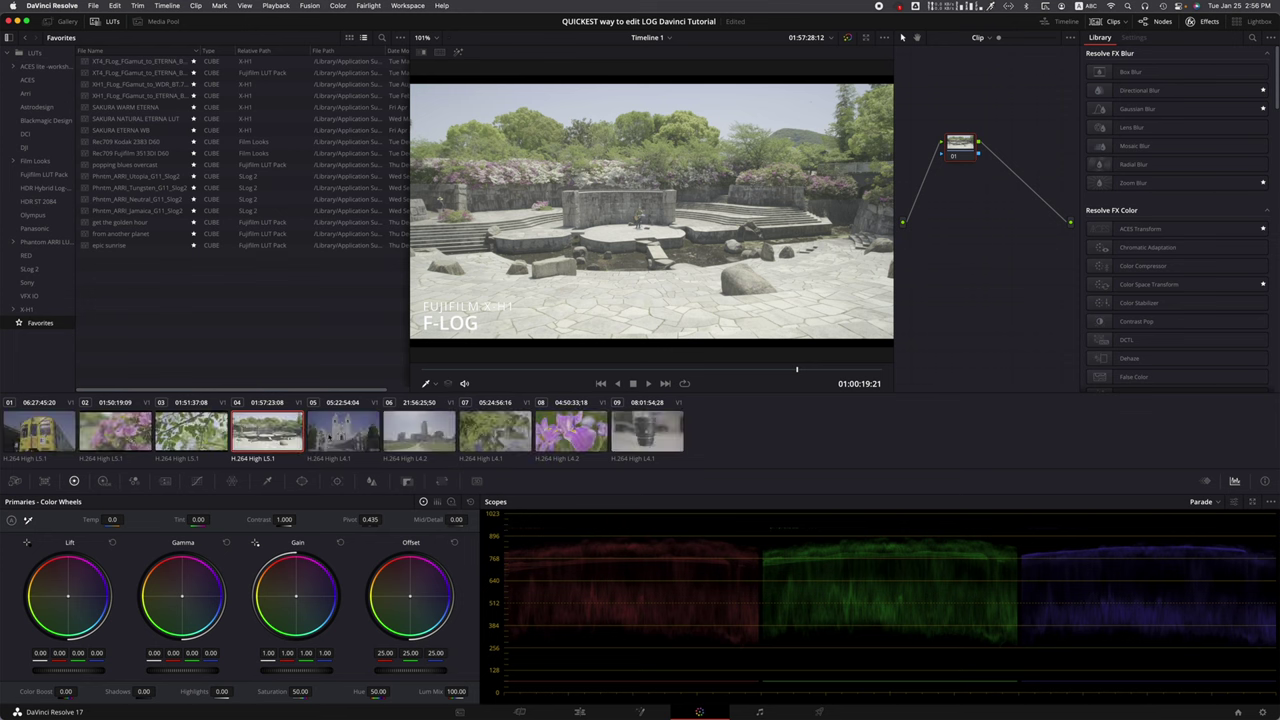
double_click(140, 187)
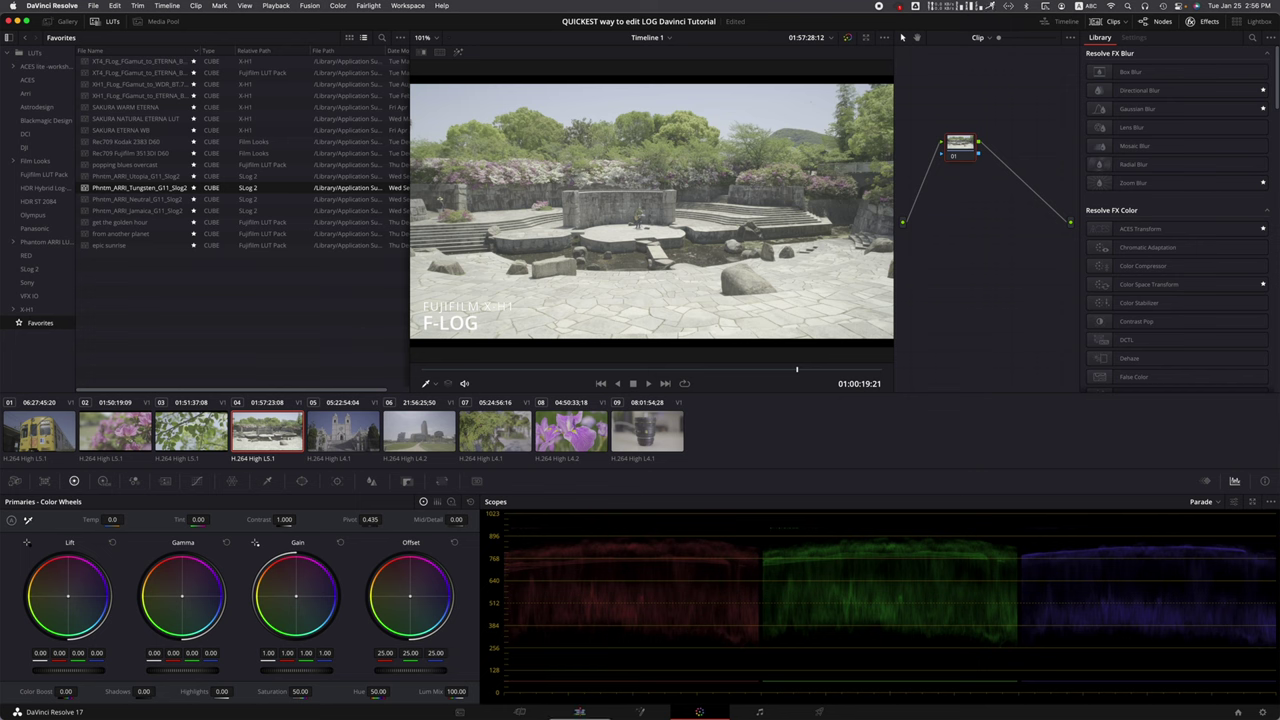
click(530, 713)
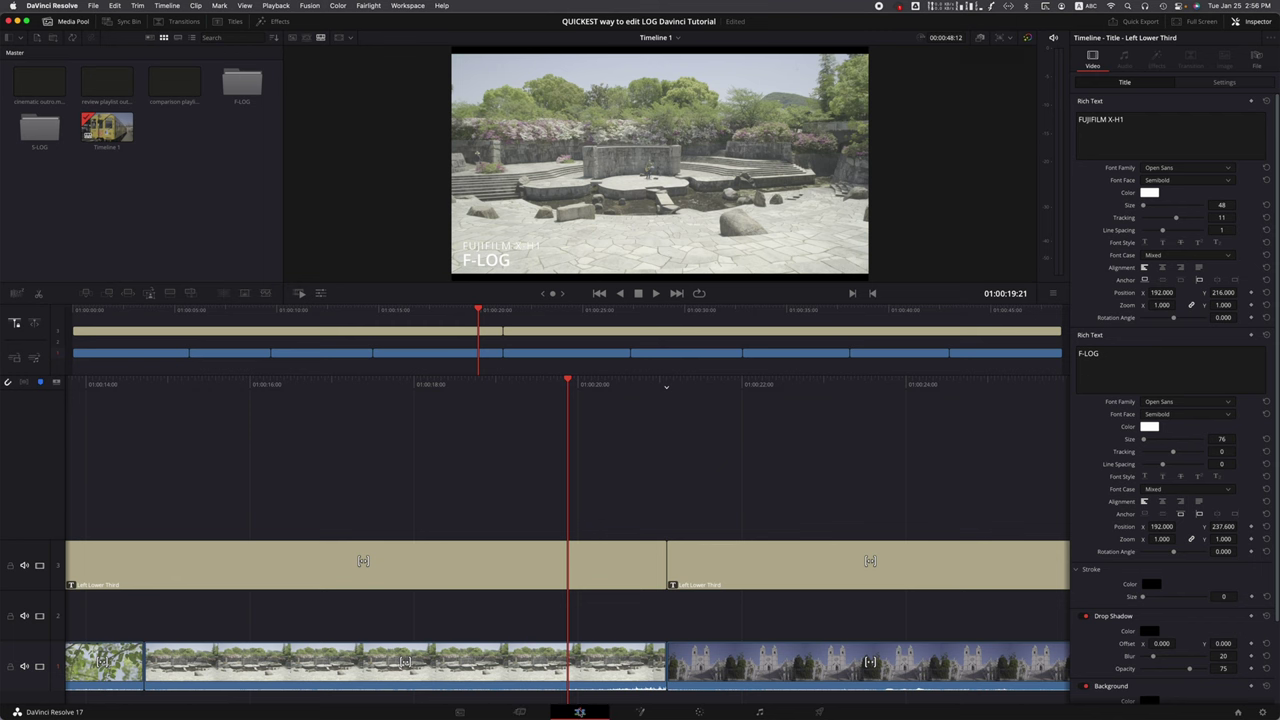
Enlarge the preview above the timeline in the quick cutting workspace
click(580, 712)
click(521, 712)
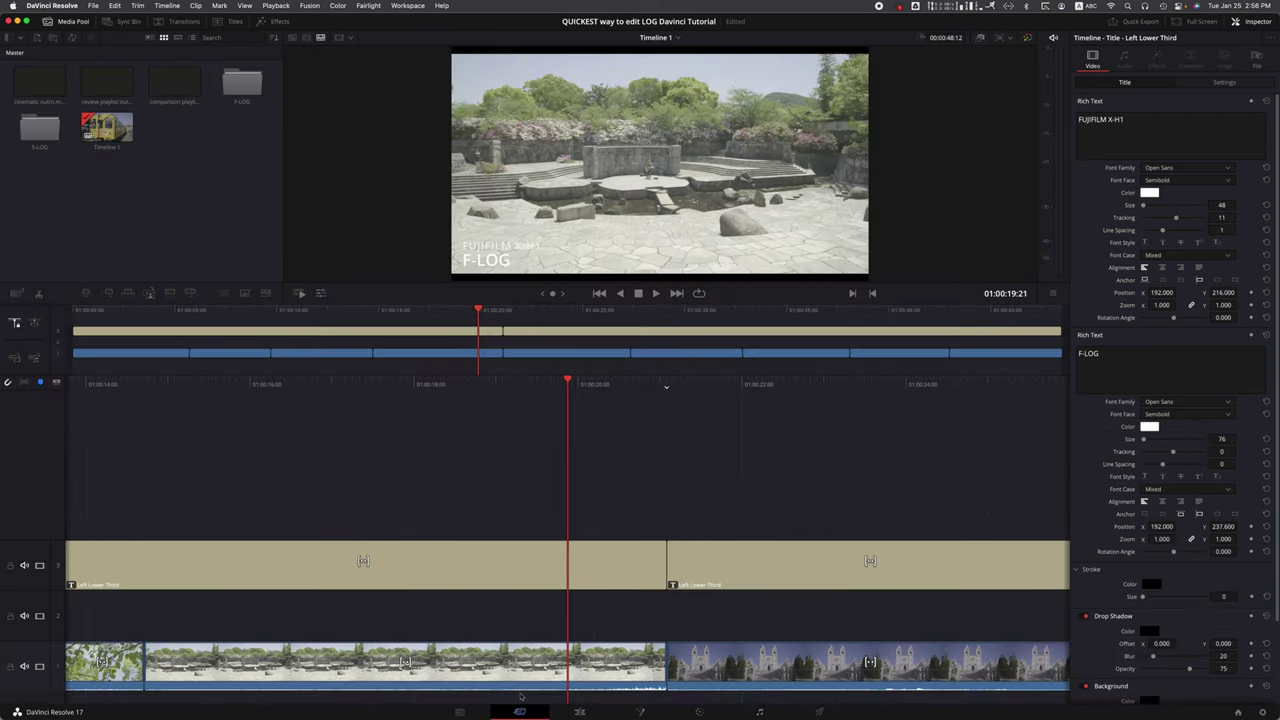
drag(555, 301, 555, 455)
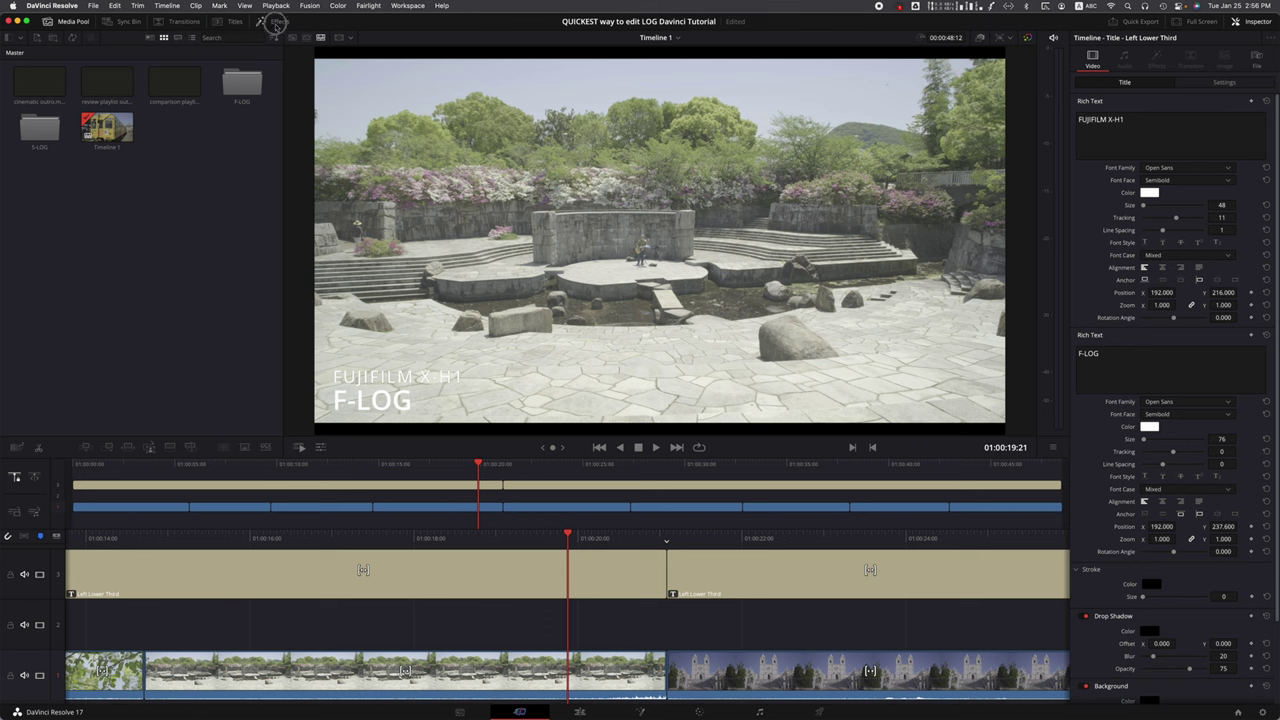
Add an Adjustment Clip from the Effects library to track 2 across the F-LOG/S-LOG cut
click(275, 25)
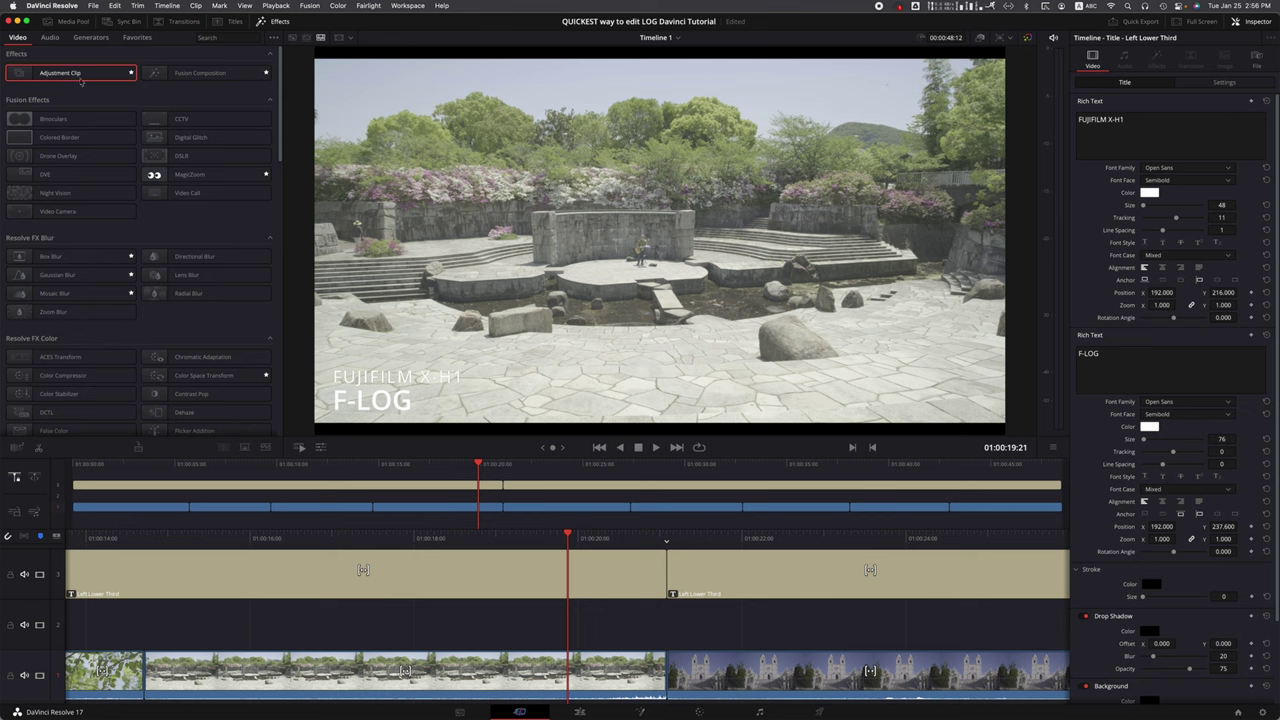
drag(66, 76, 469, 620)
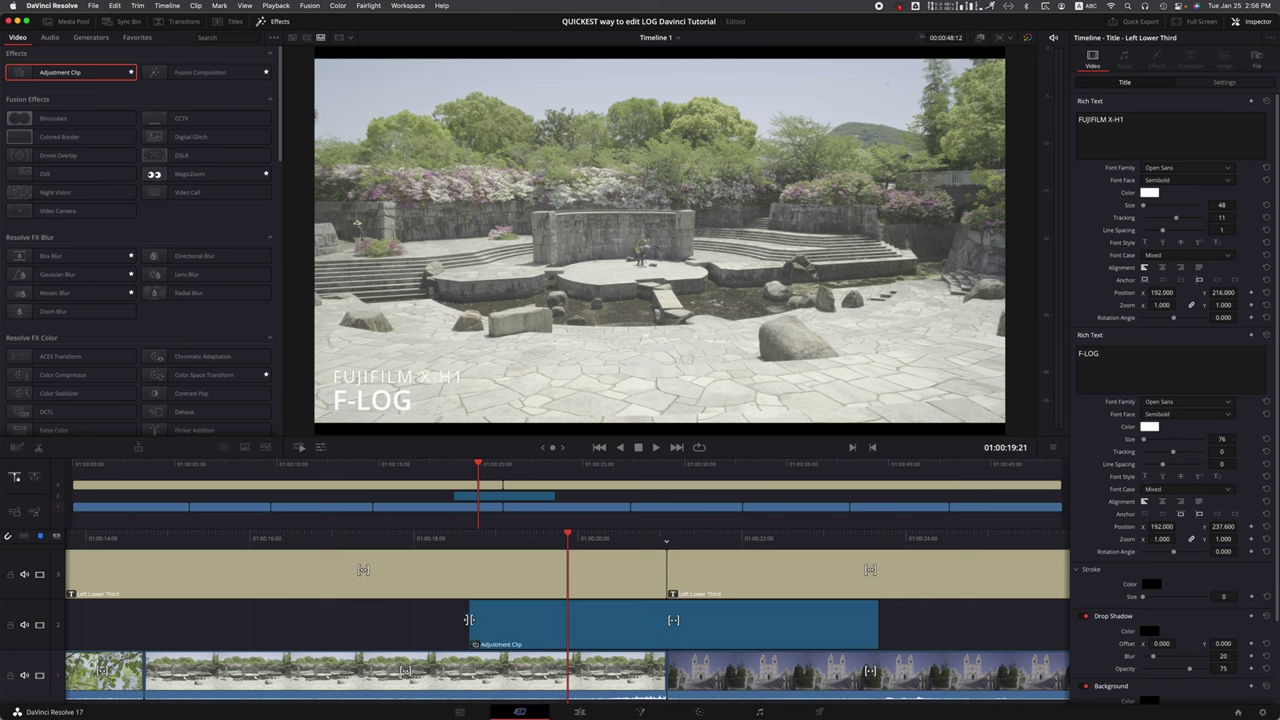
scroll(630, 617, down, 5)
scroll(630, 617, up, 3)
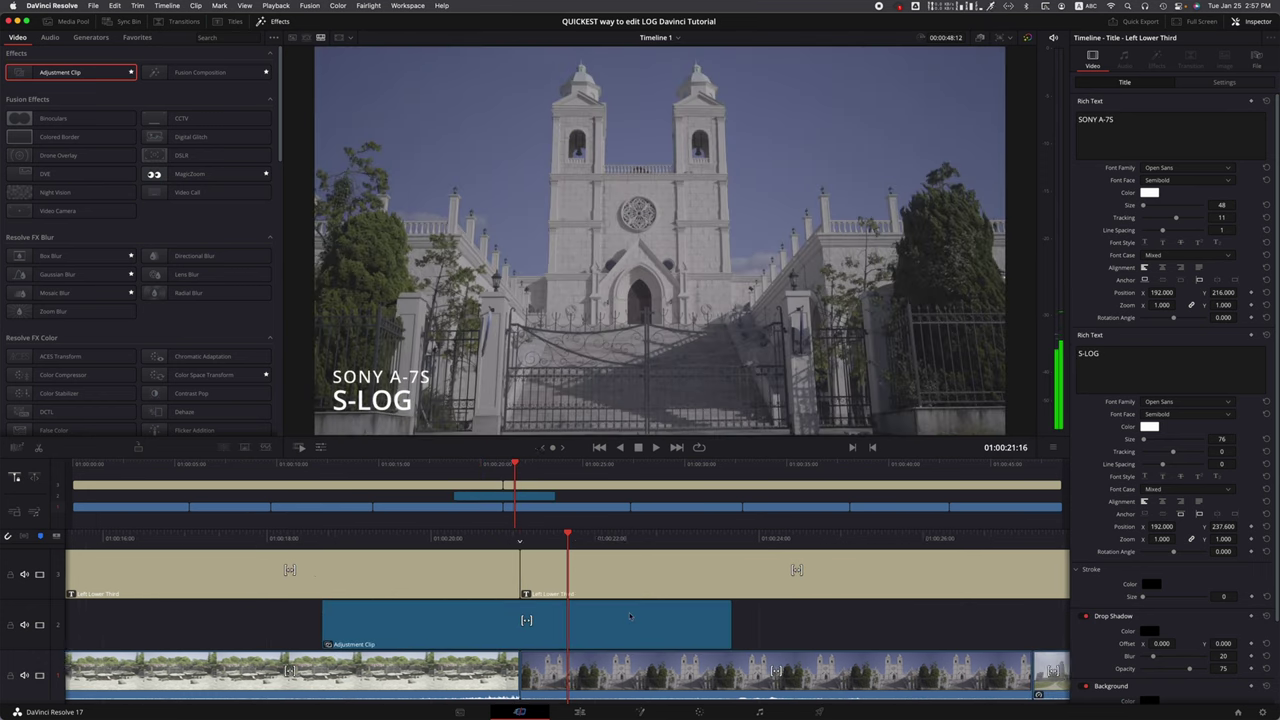
scroll(630, 617, up, 3)
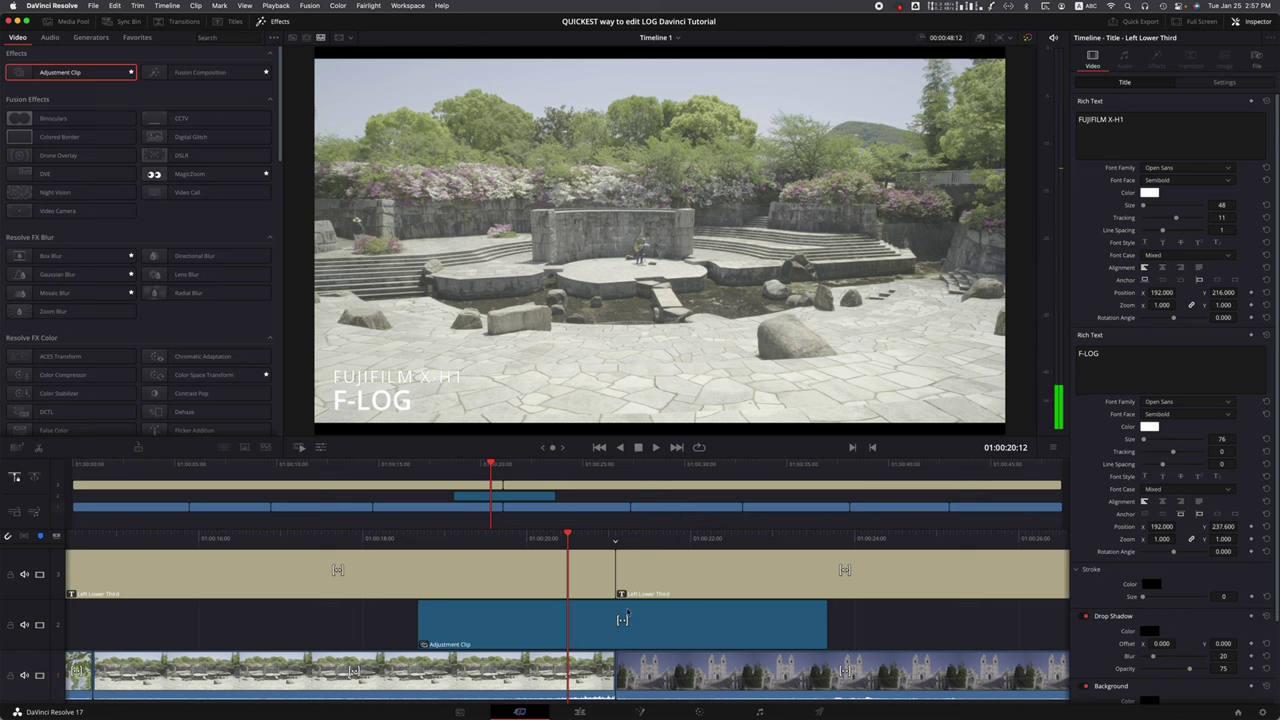
Apply Resolve FX Color Space Transform to the adjustment clip and show its Inspector effect settings
click(623, 617)
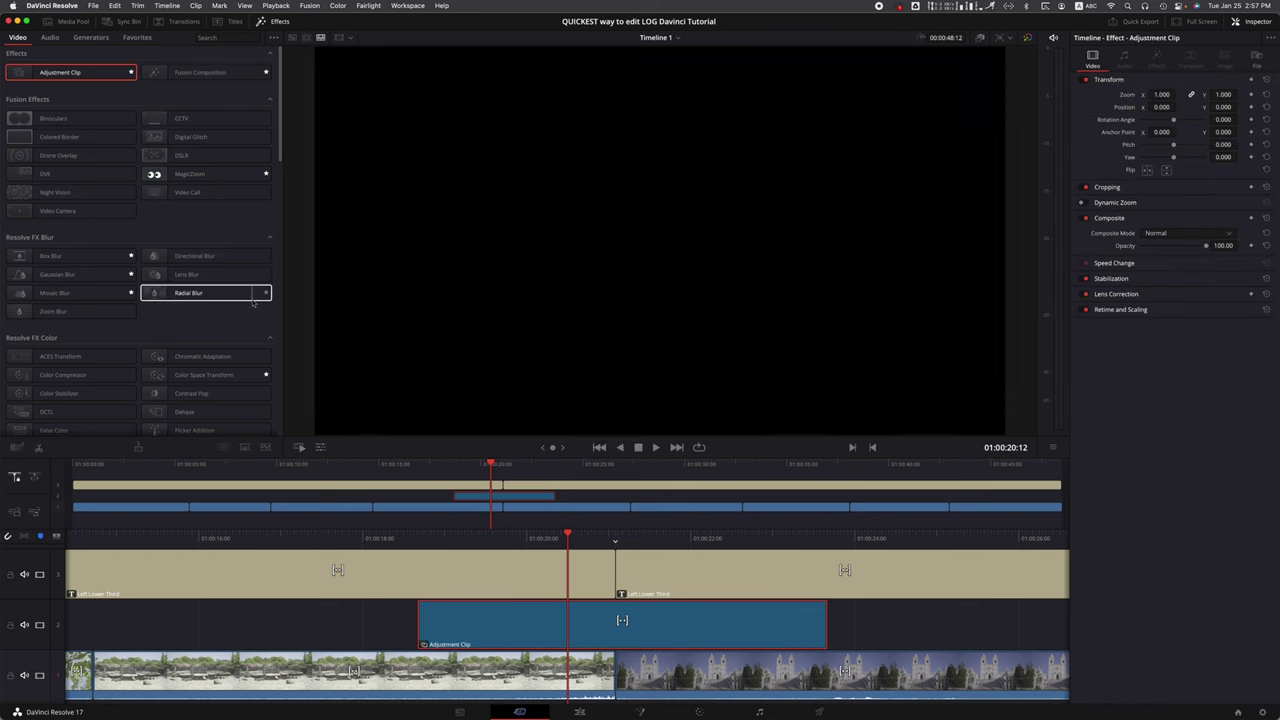
click(197, 374)
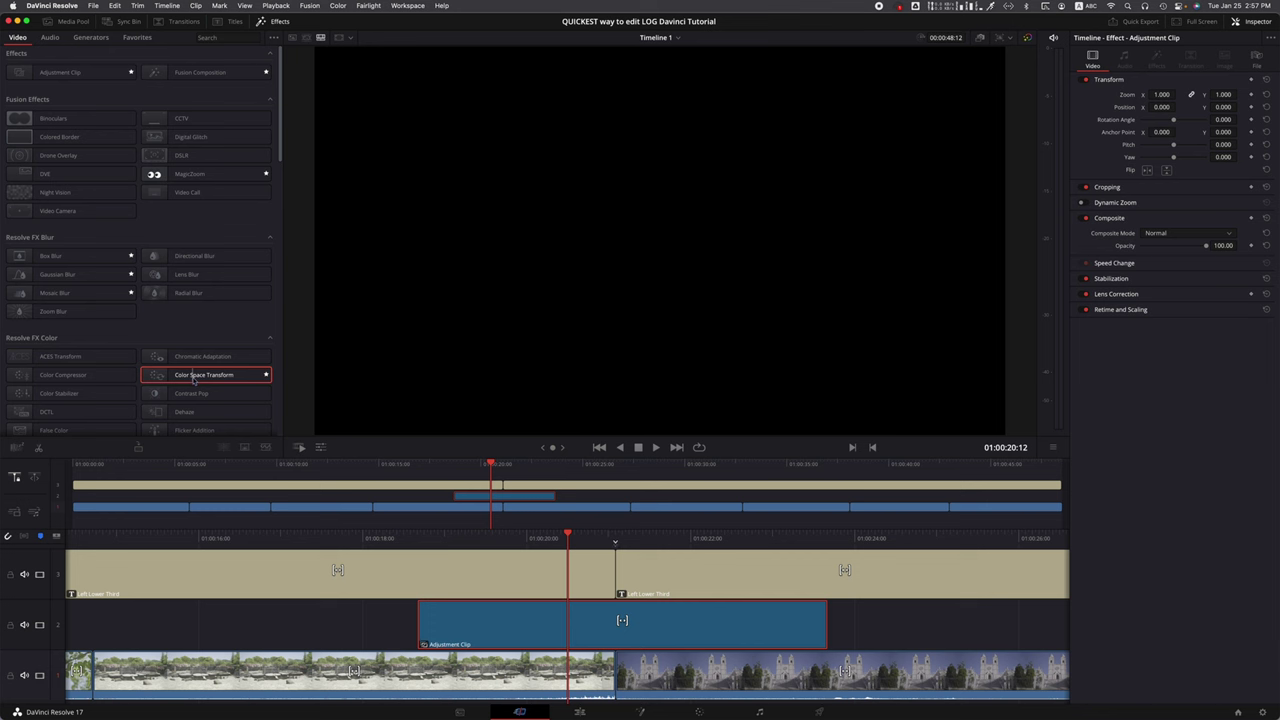
drag(193, 378, 508, 638)
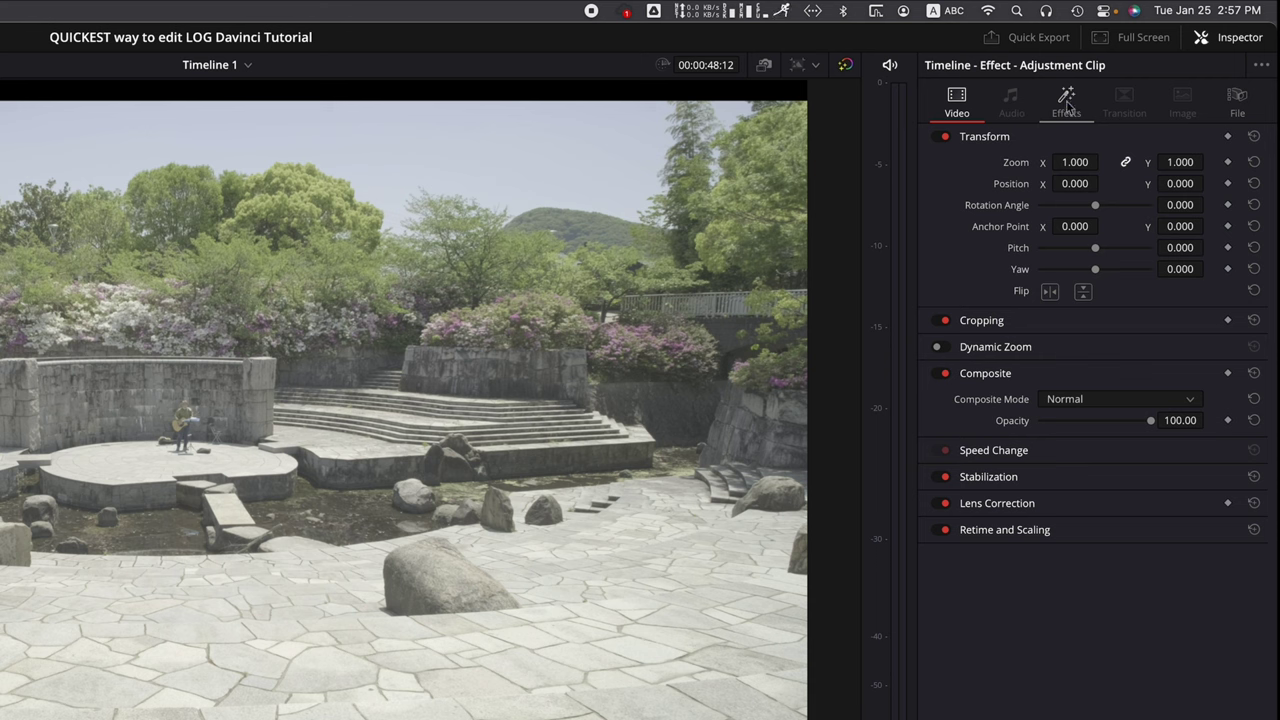
click(1067, 106)
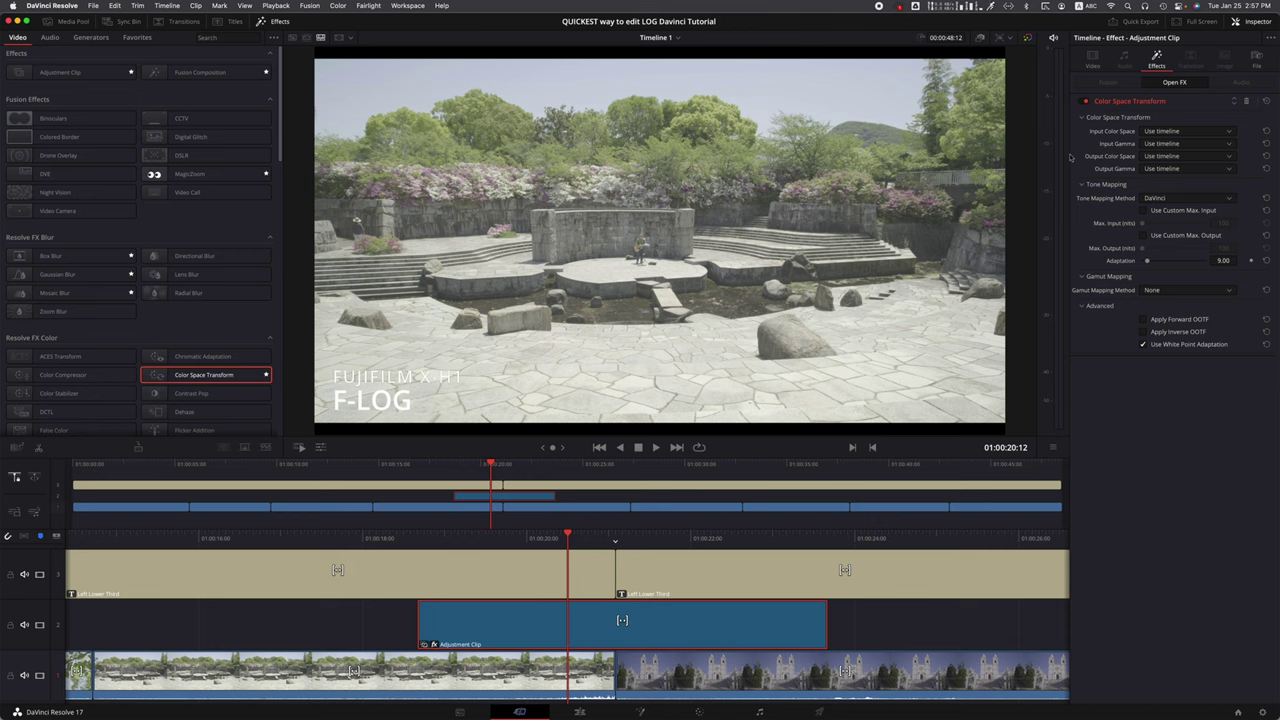
Set the Color Space Transform's Input Color Space to Rec.2020
click(1153, 132)
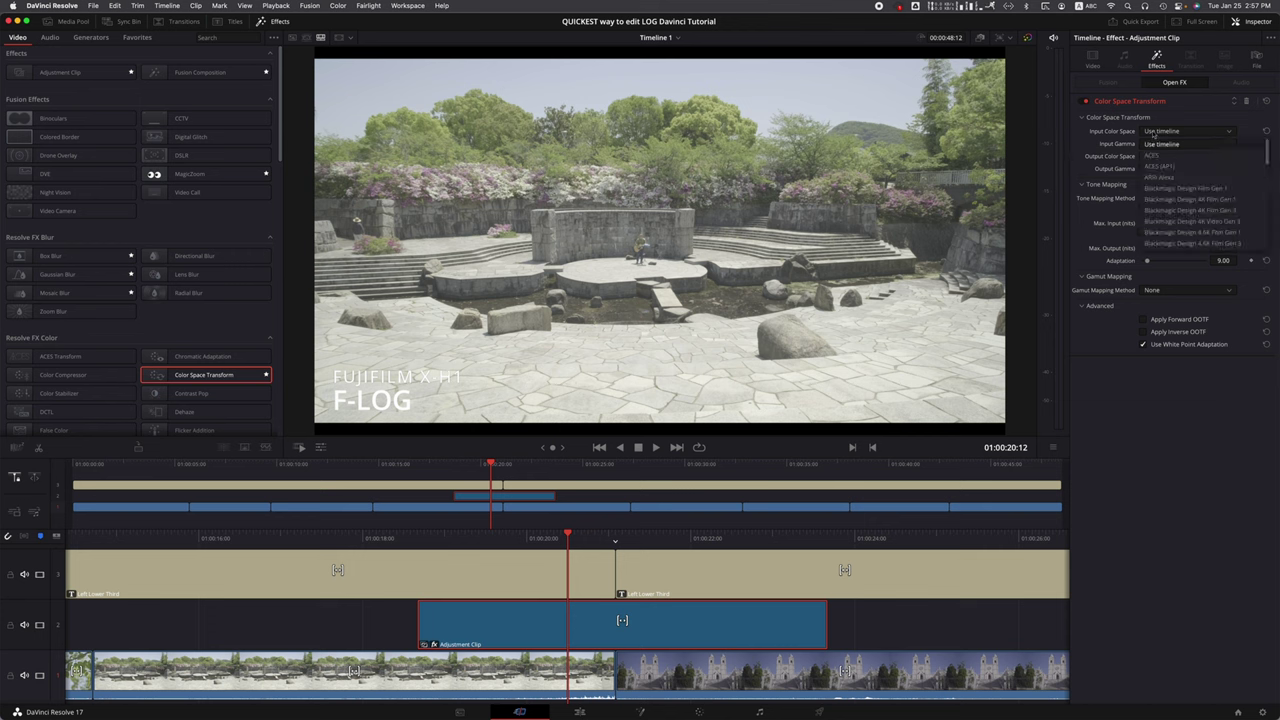
scroll(1162, 182, down, 5)
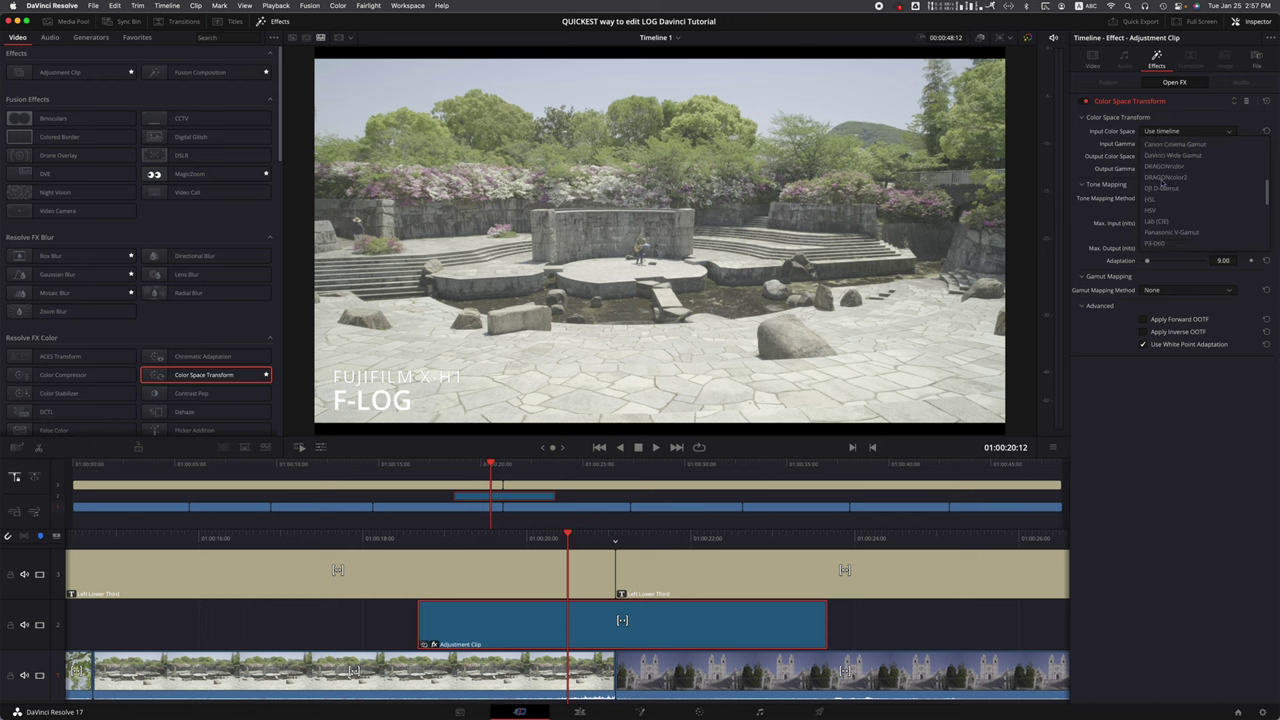
scroll(1161, 184, down, 5)
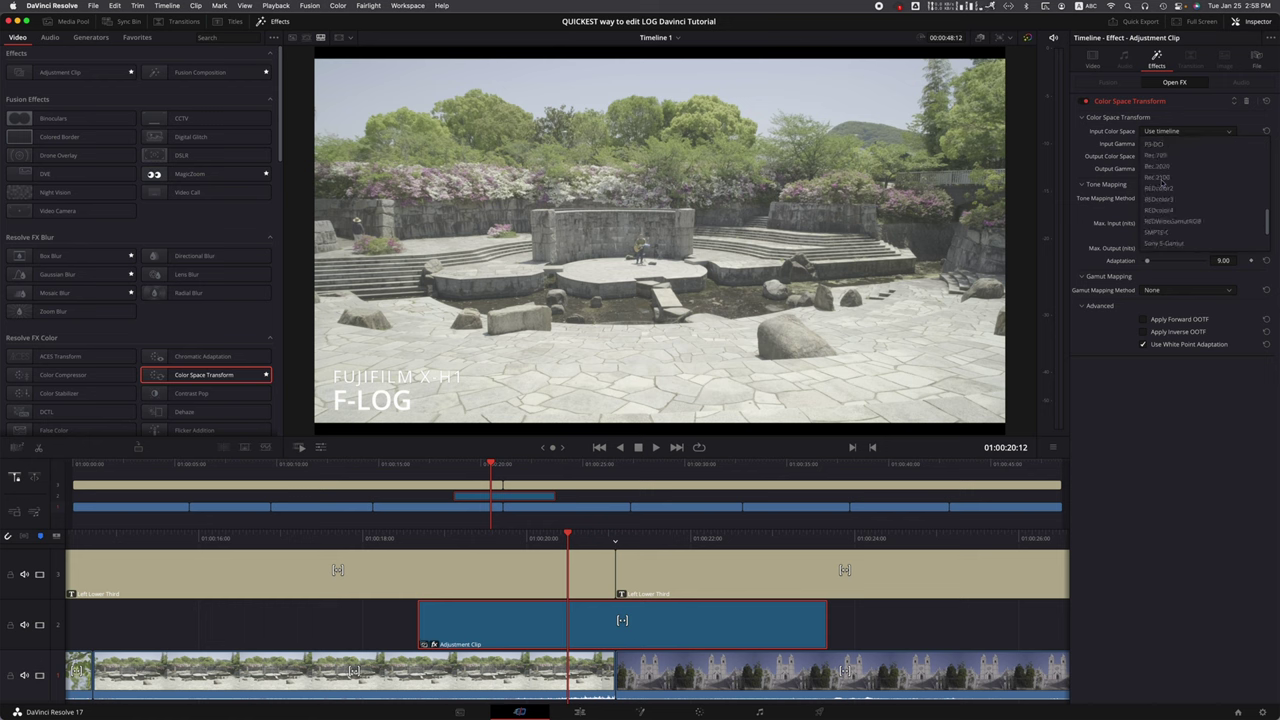
click(1156, 166)
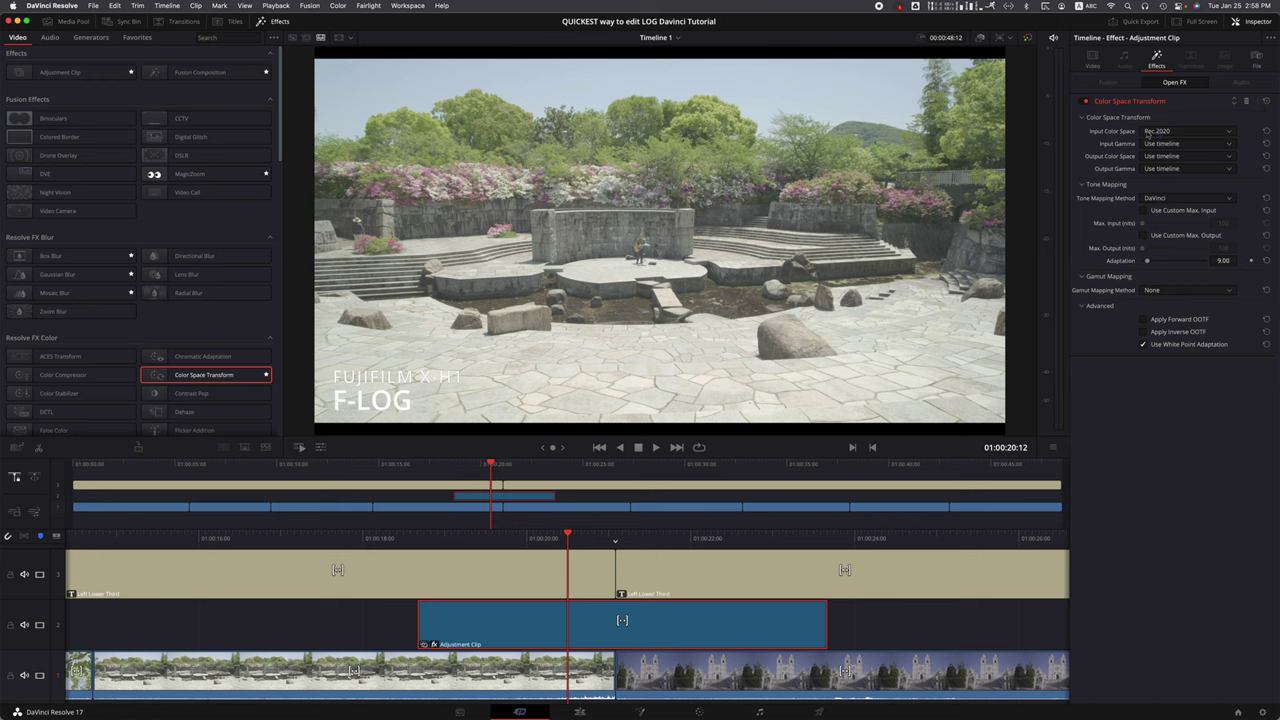
click(1170, 131)
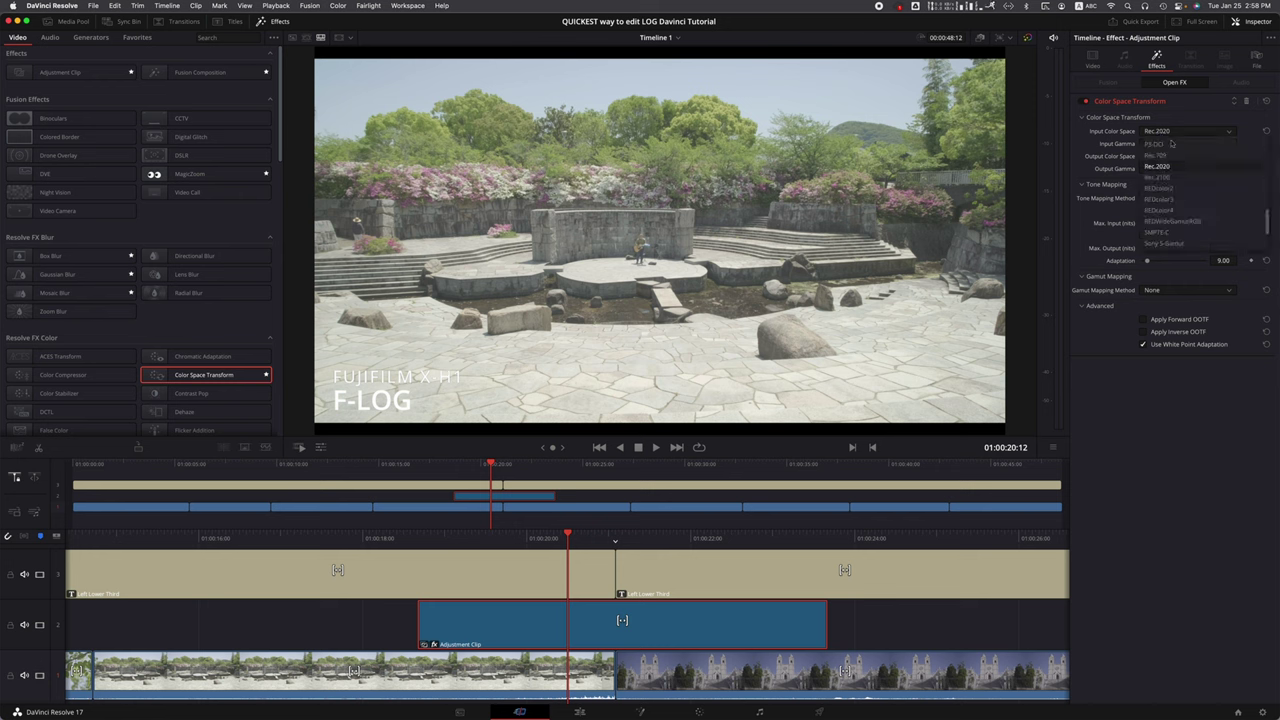
click(1162, 166)
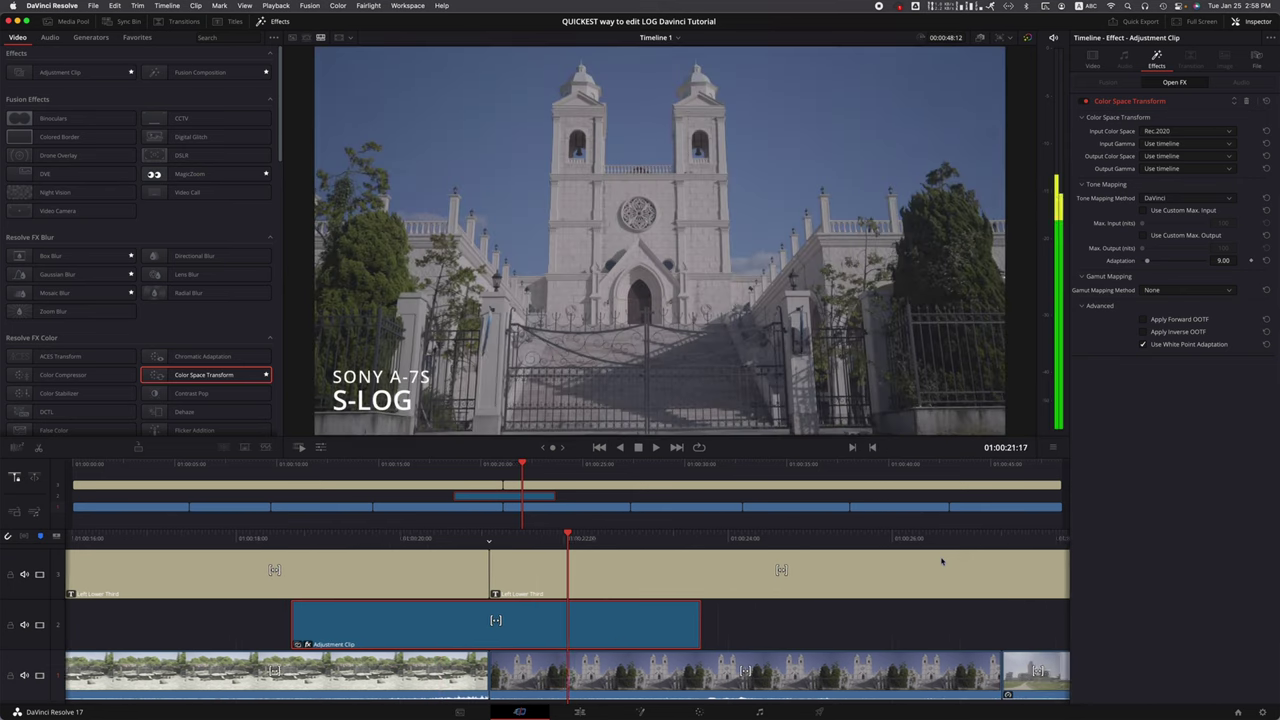
Pause playback and play in reverse back to the FUJIFILM F-LOG garden shot
key(space)
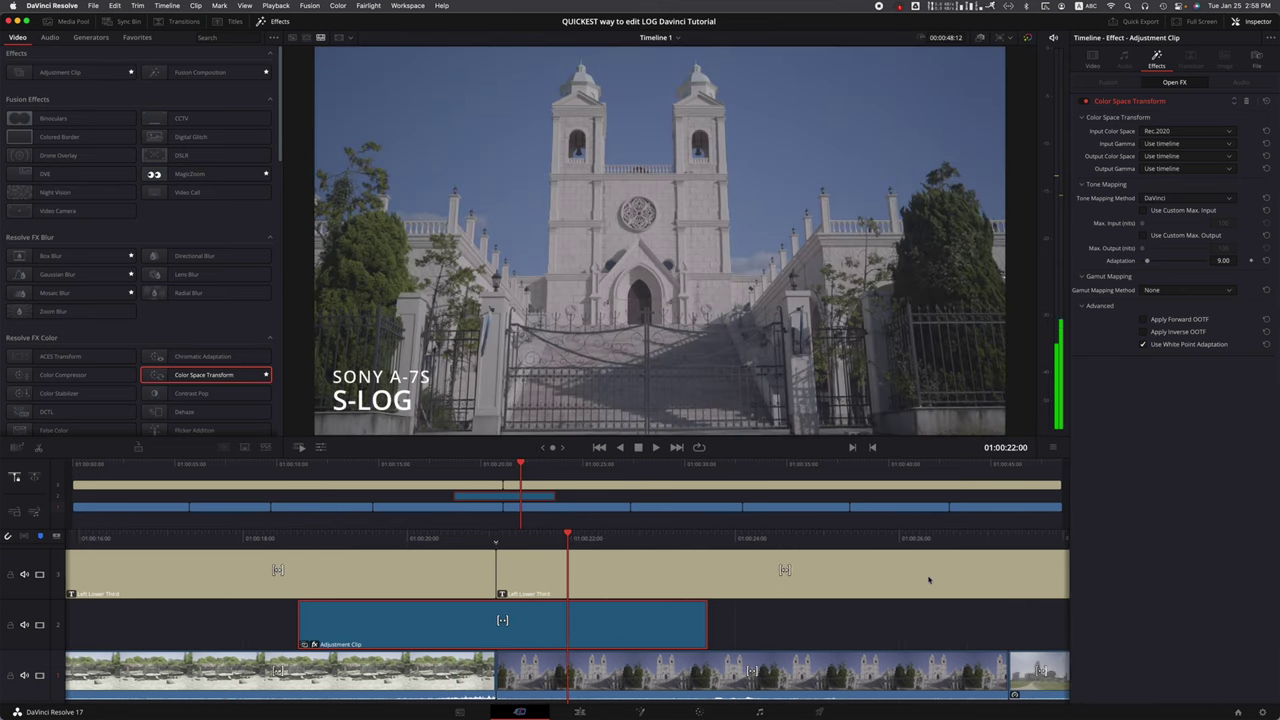
key(j)
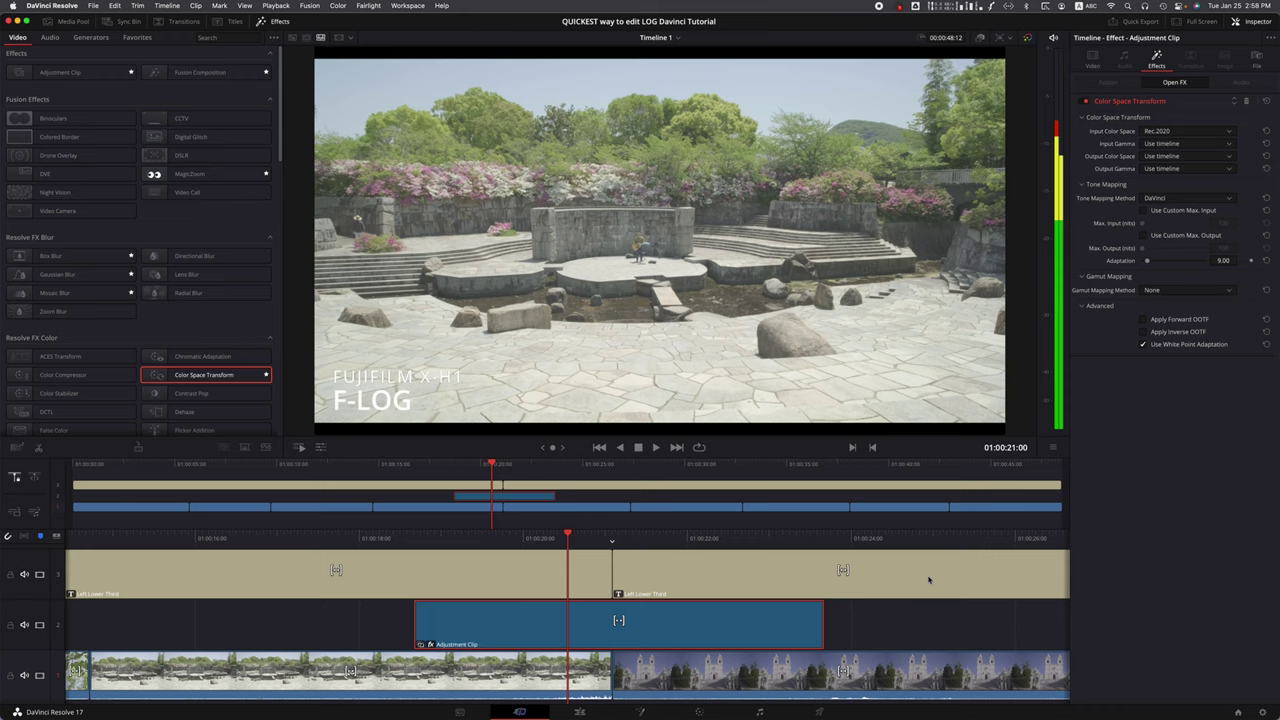
key(space)
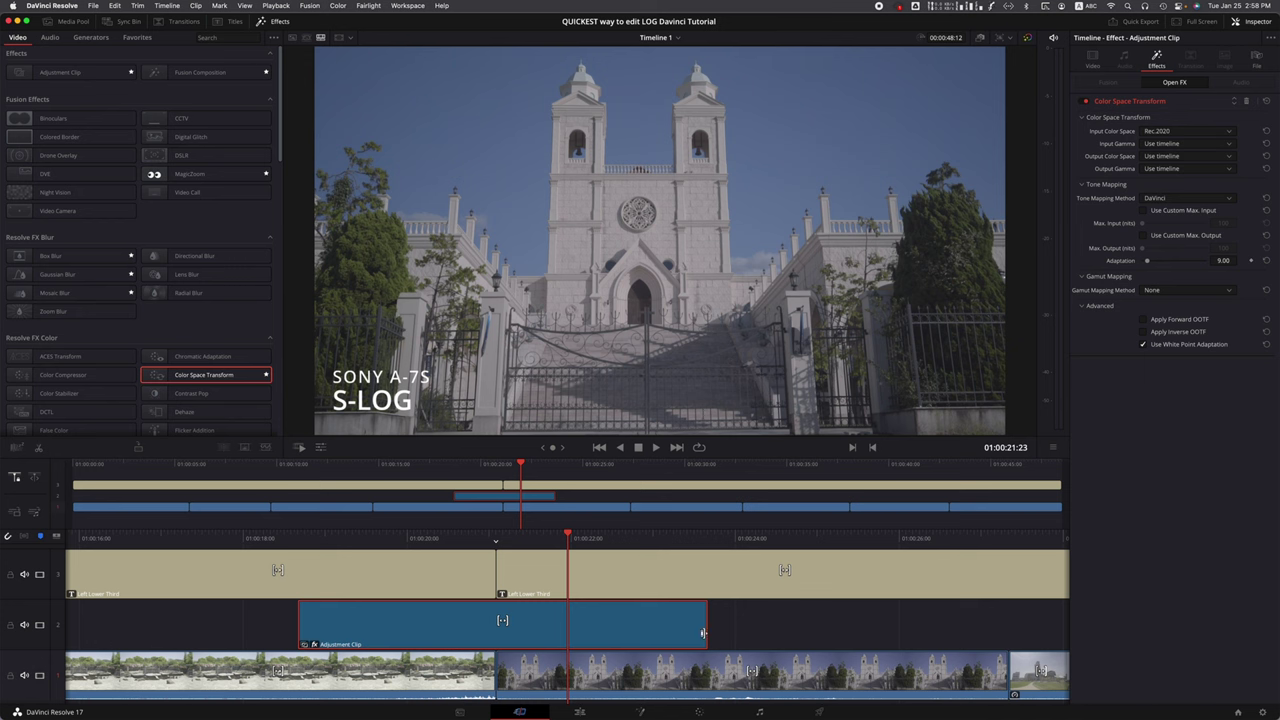
key(j)
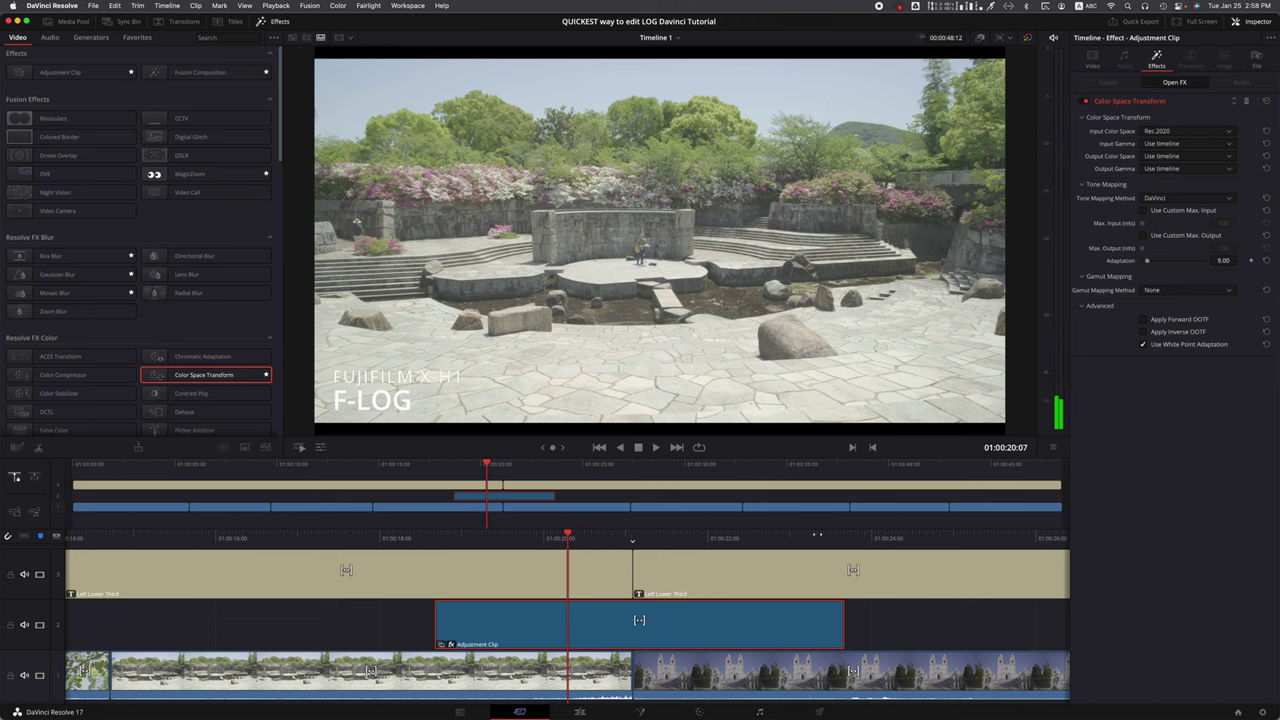
Set the Color Space Transform's Input Gamma to Fujifilm F-Log
click(1157, 145)
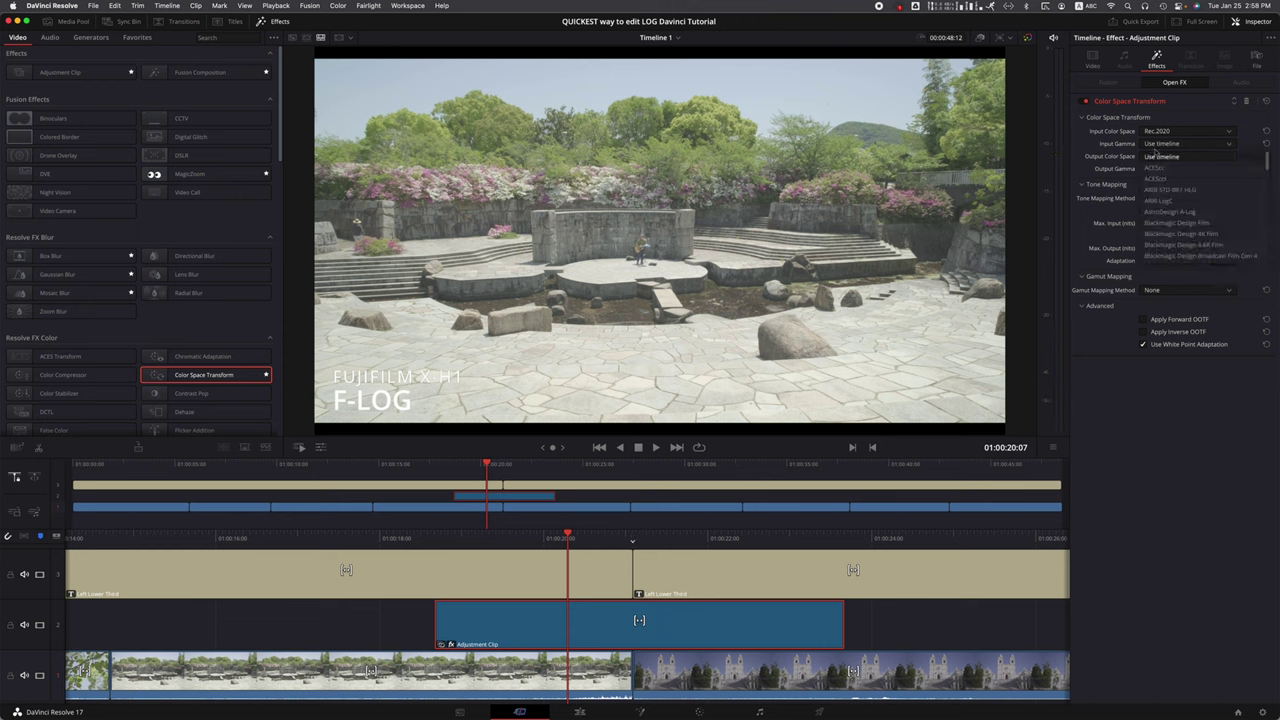
scroll(1166, 214, down, 4)
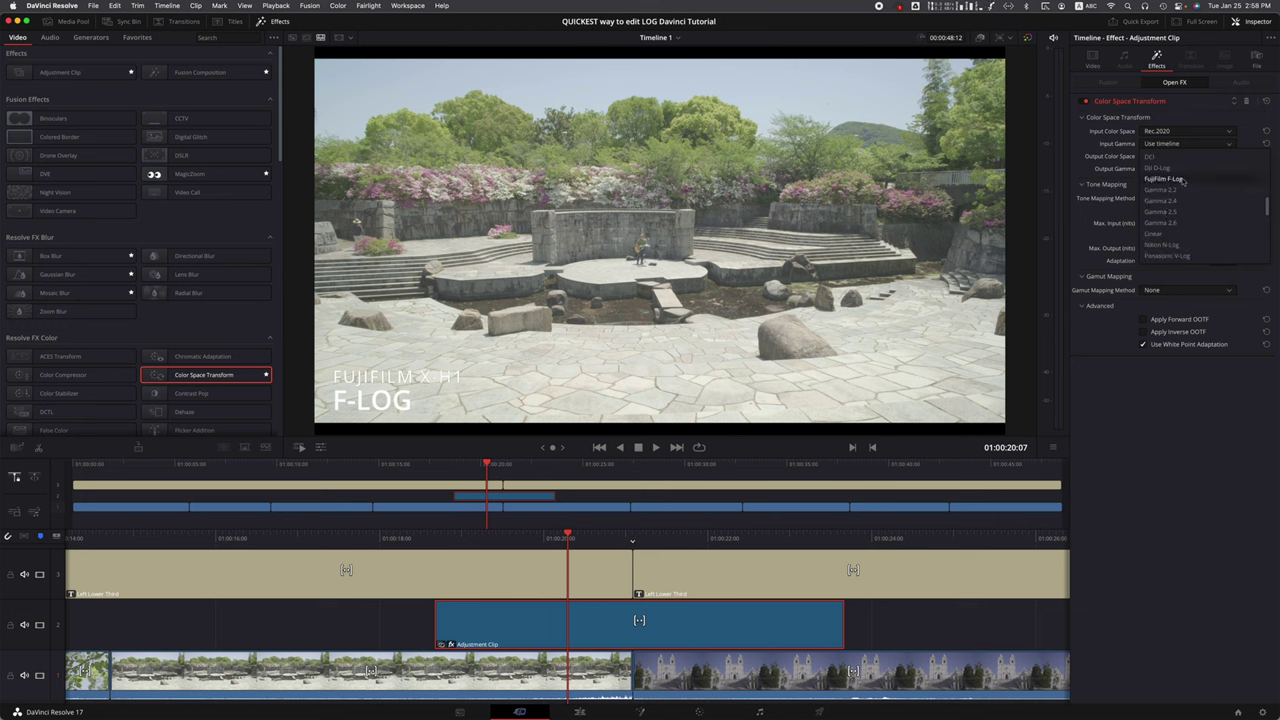
click(1164, 179)
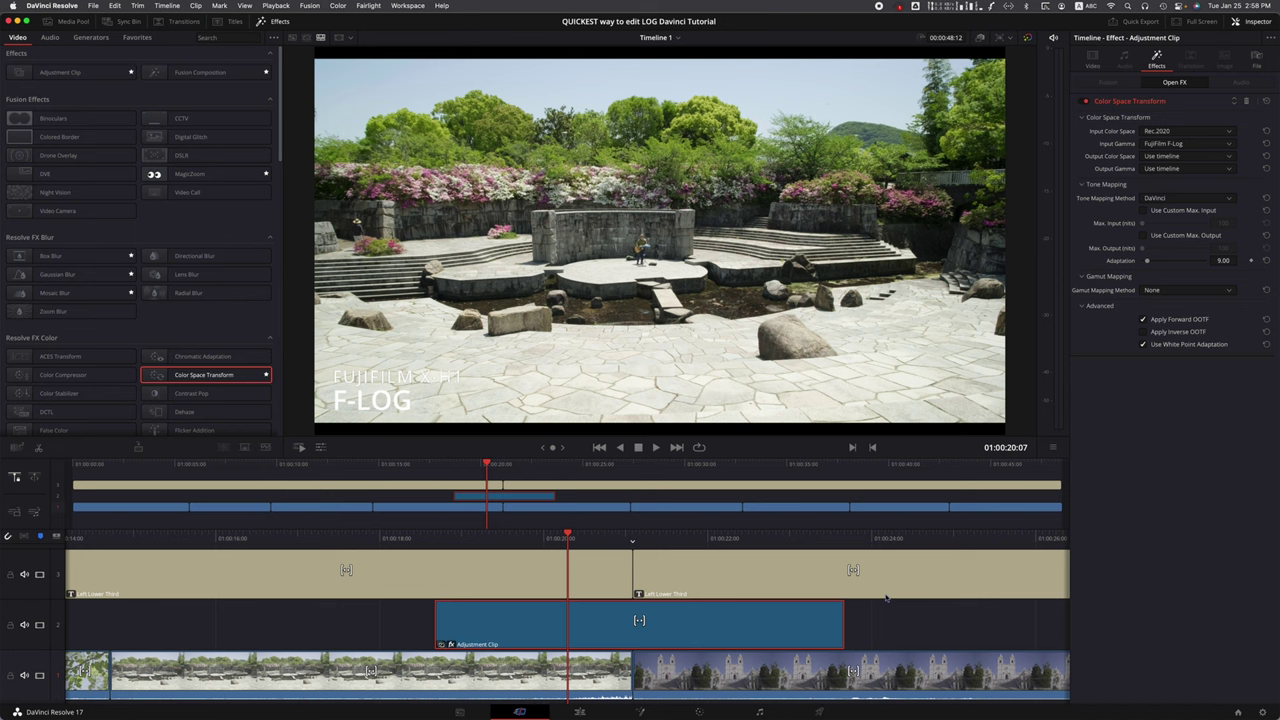
scroll(884, 600, left, 3)
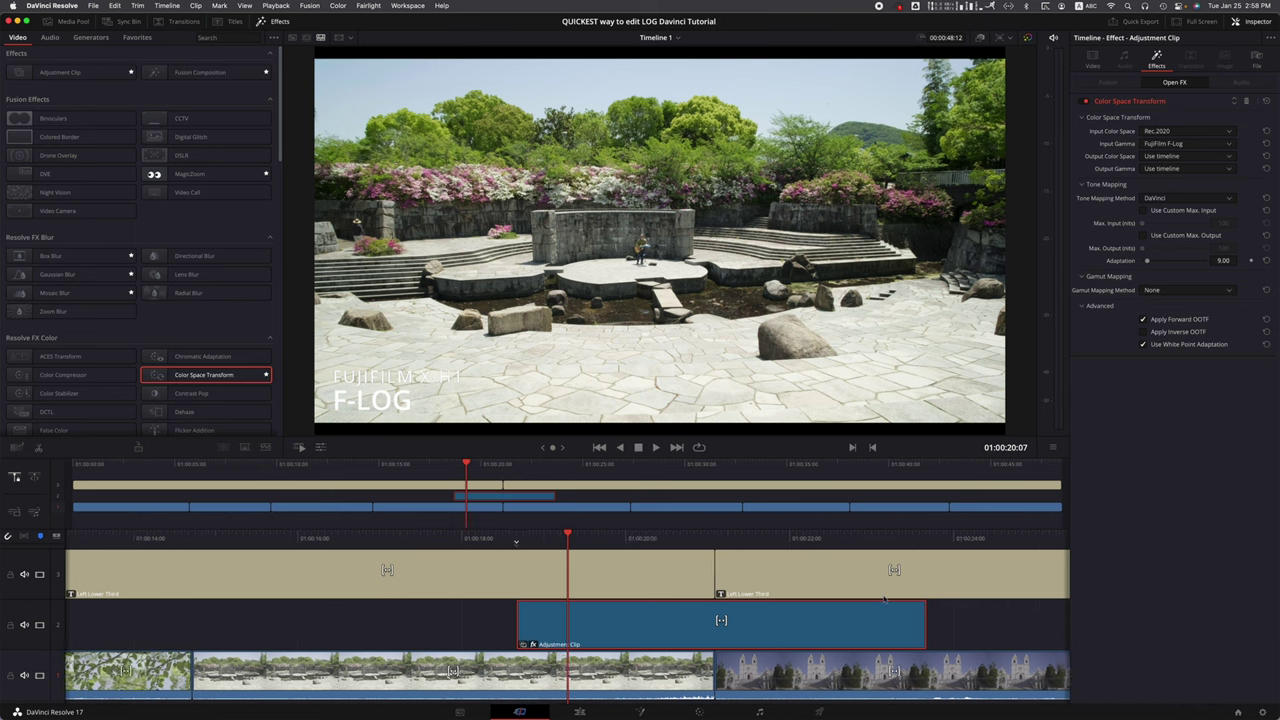
Scroll the timeline forward onto the SONY A-7S S-LOG church shot
scroll(884, 598, left, 3)
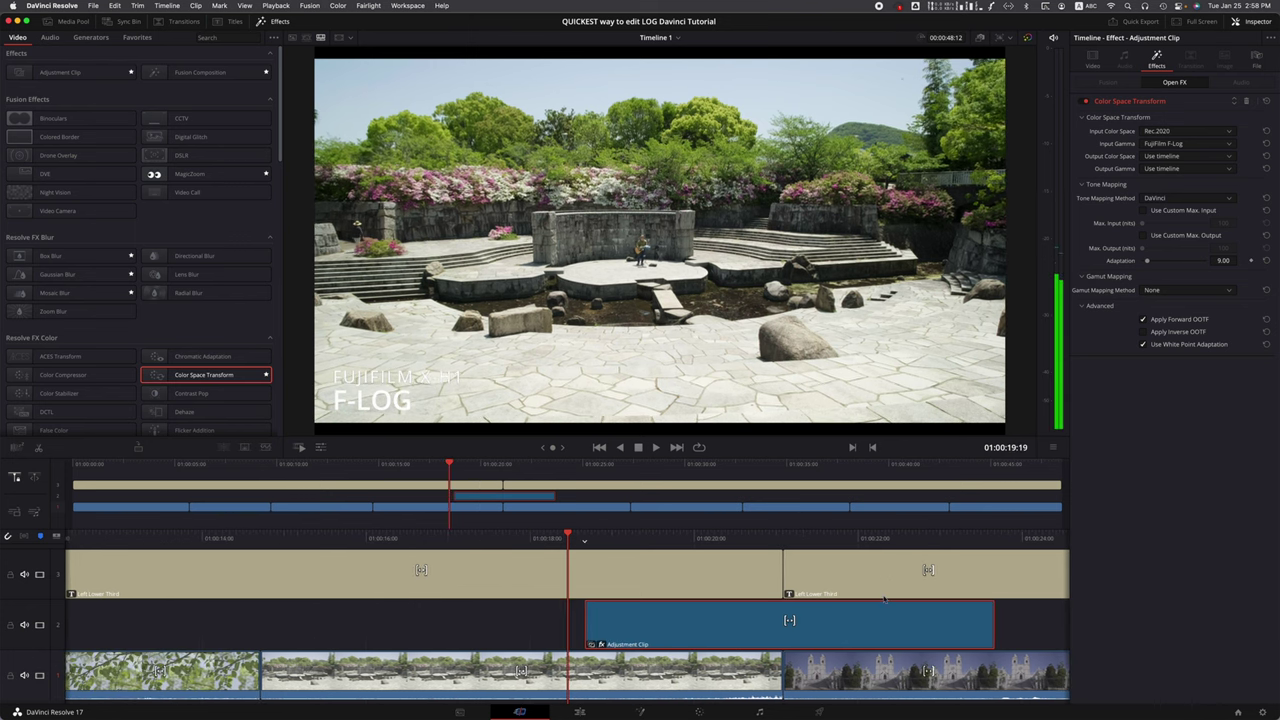
scroll(884, 598, right, 3)
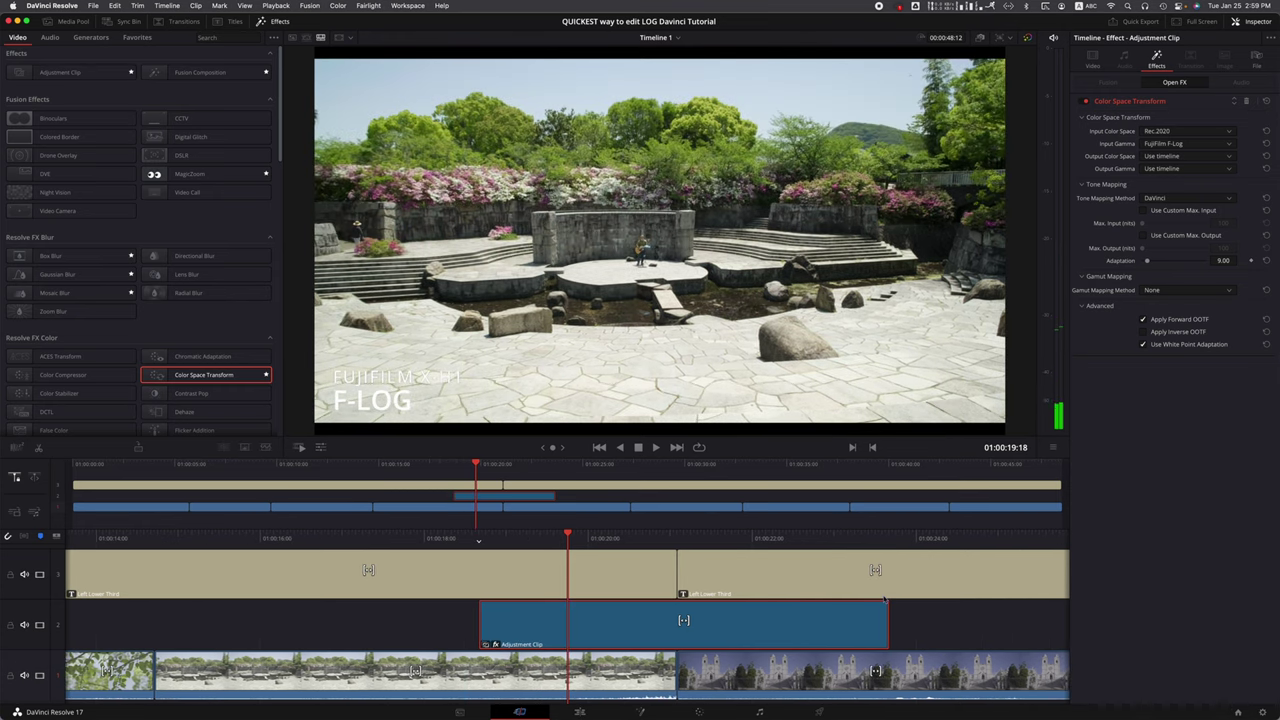
scroll(884, 598, right, 3)
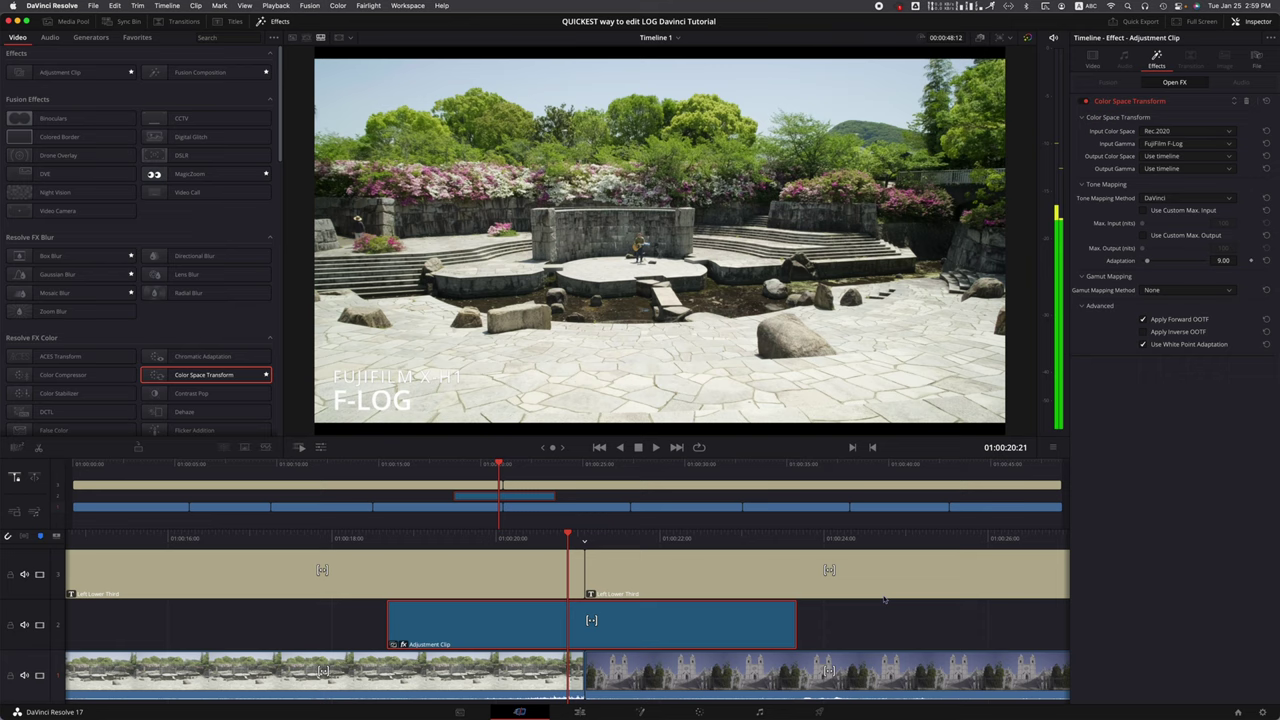
scroll(884, 598, right, 2)
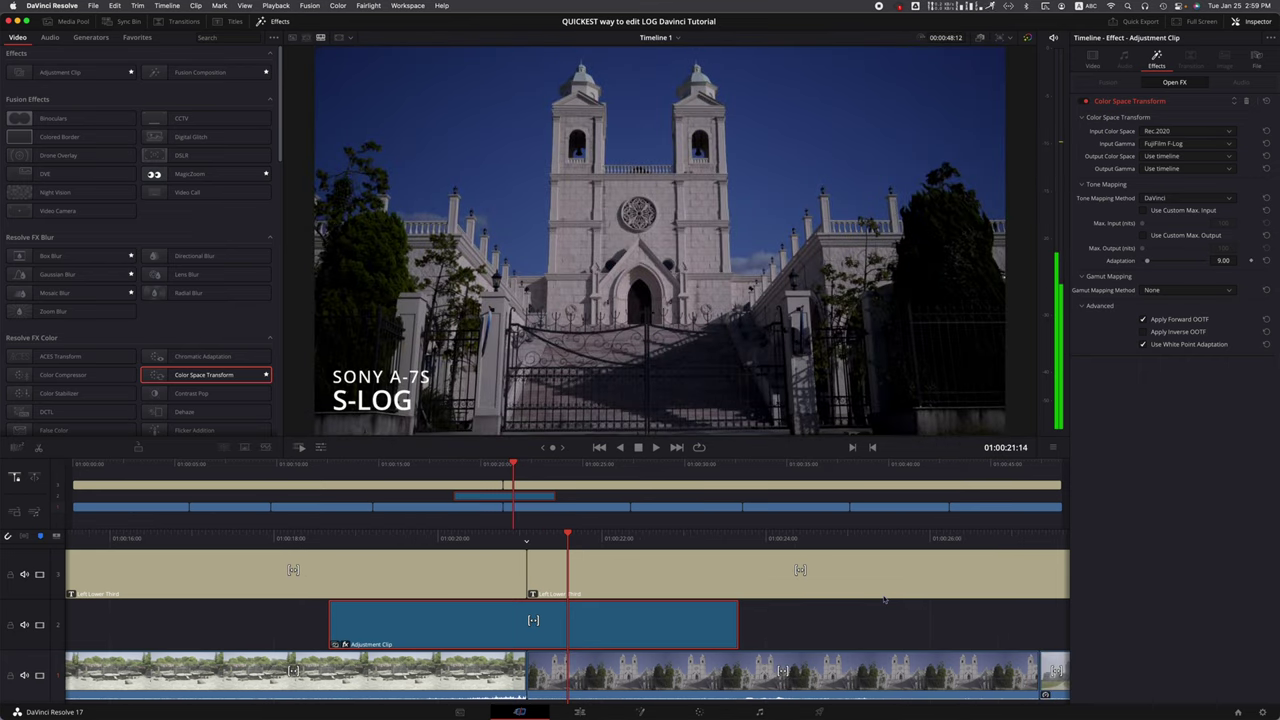
scroll(884, 598, right, 2)
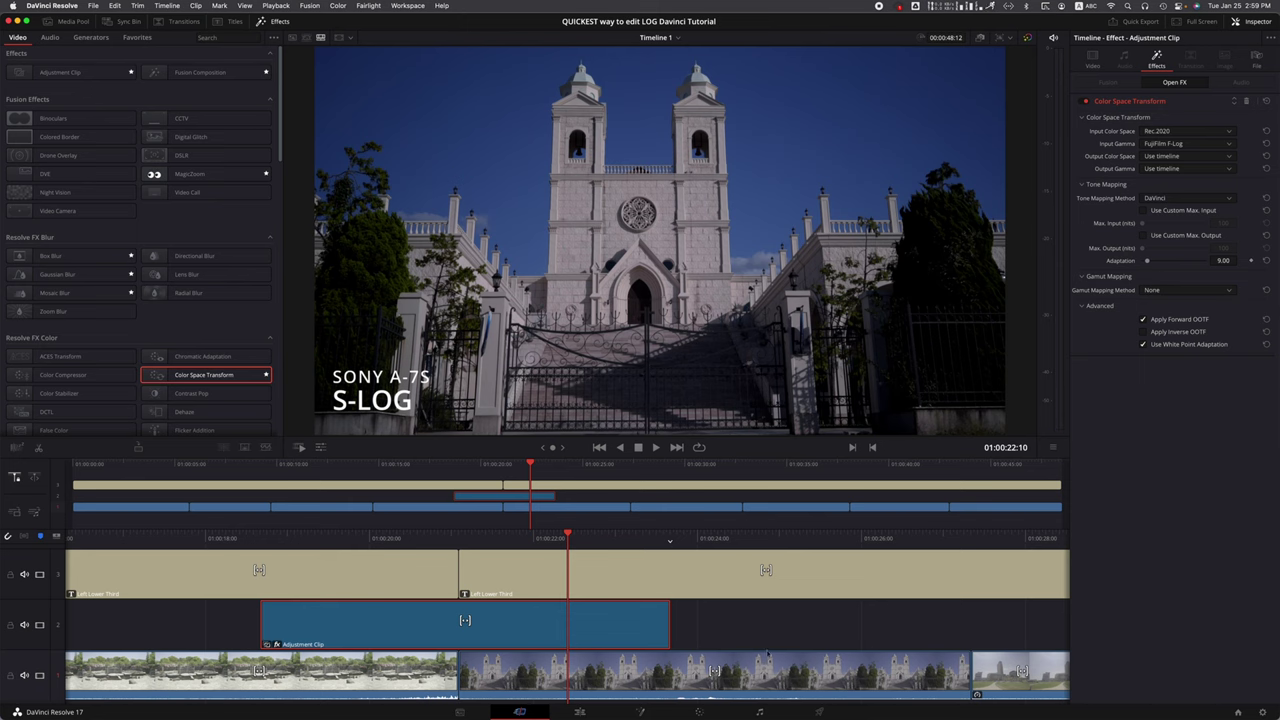
Extend the adjustment clip's right edge over the church and city shots, then reselect it at the F-LOG shot
drag(555, 496, 658, 495)
click(645, 465)
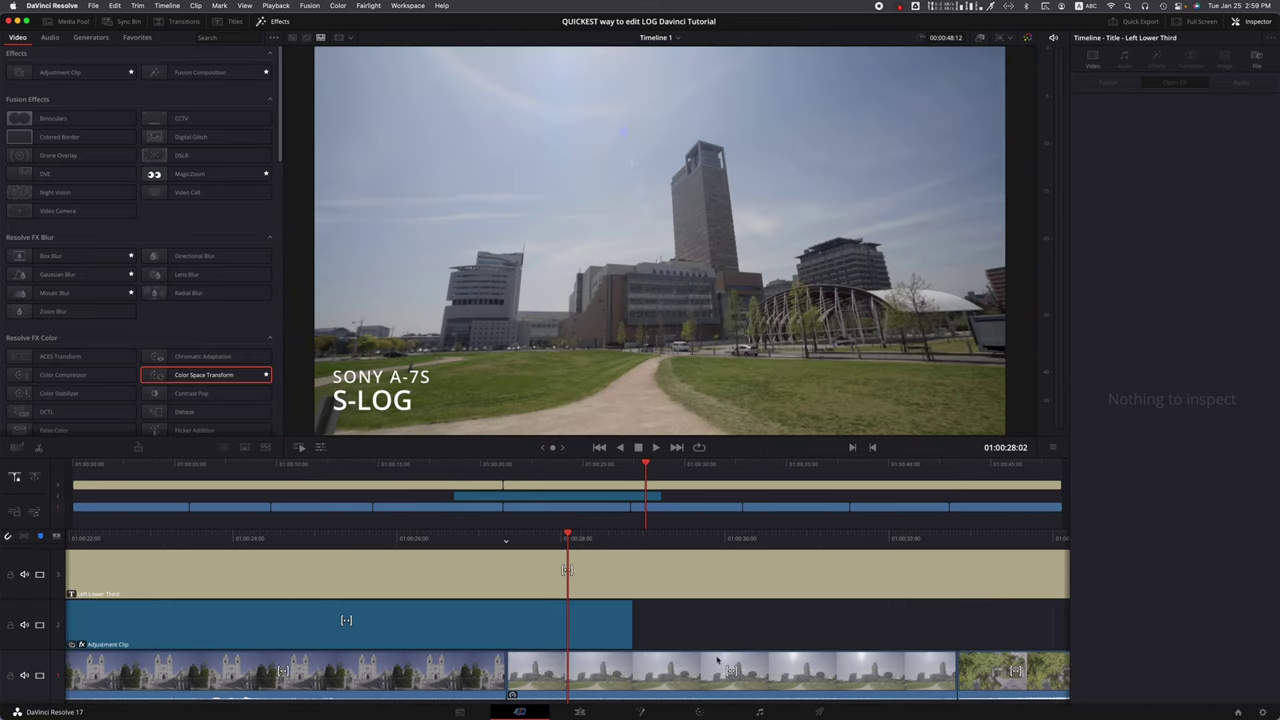
key(Left)
key(Left)
key(Left)
key(Left)
key(Left)
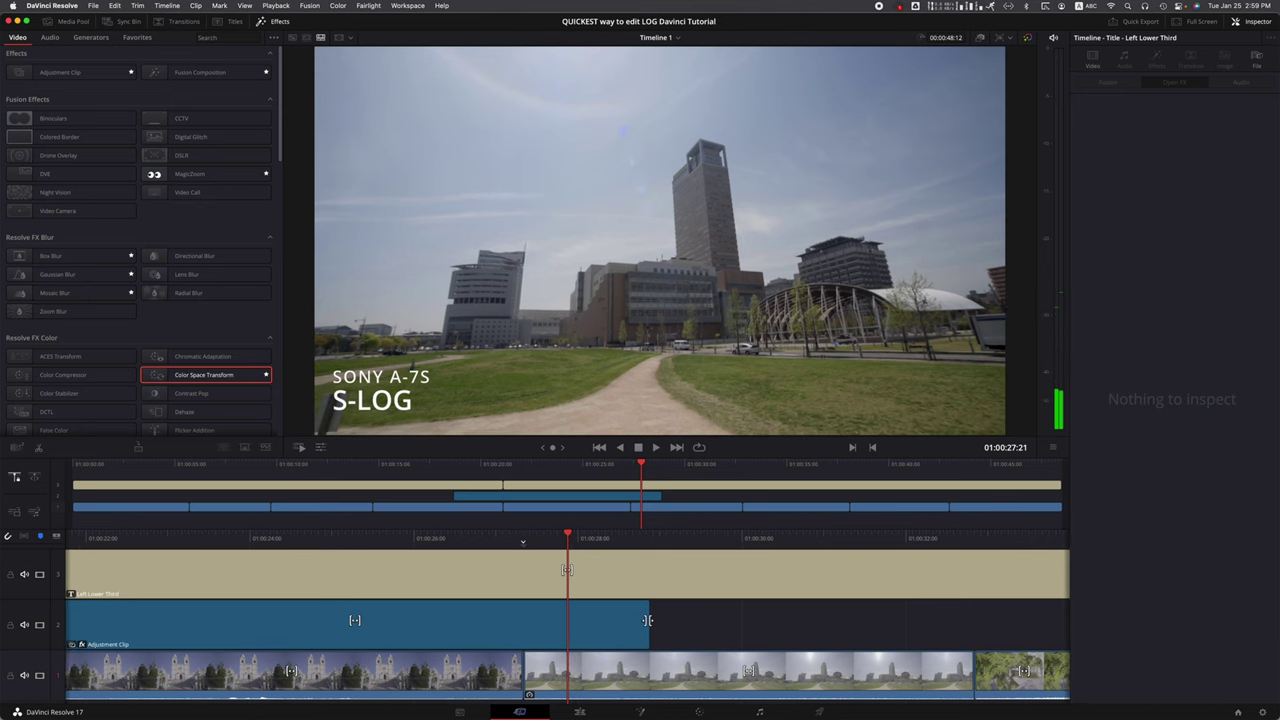
drag(648, 620, 785, 614)
key(Right)
key(Right)
key(Right)
key(Right)
key(Right)
key(Right)
key(Right)
key(Right)
key(Right)
key(Right)
key(Right)
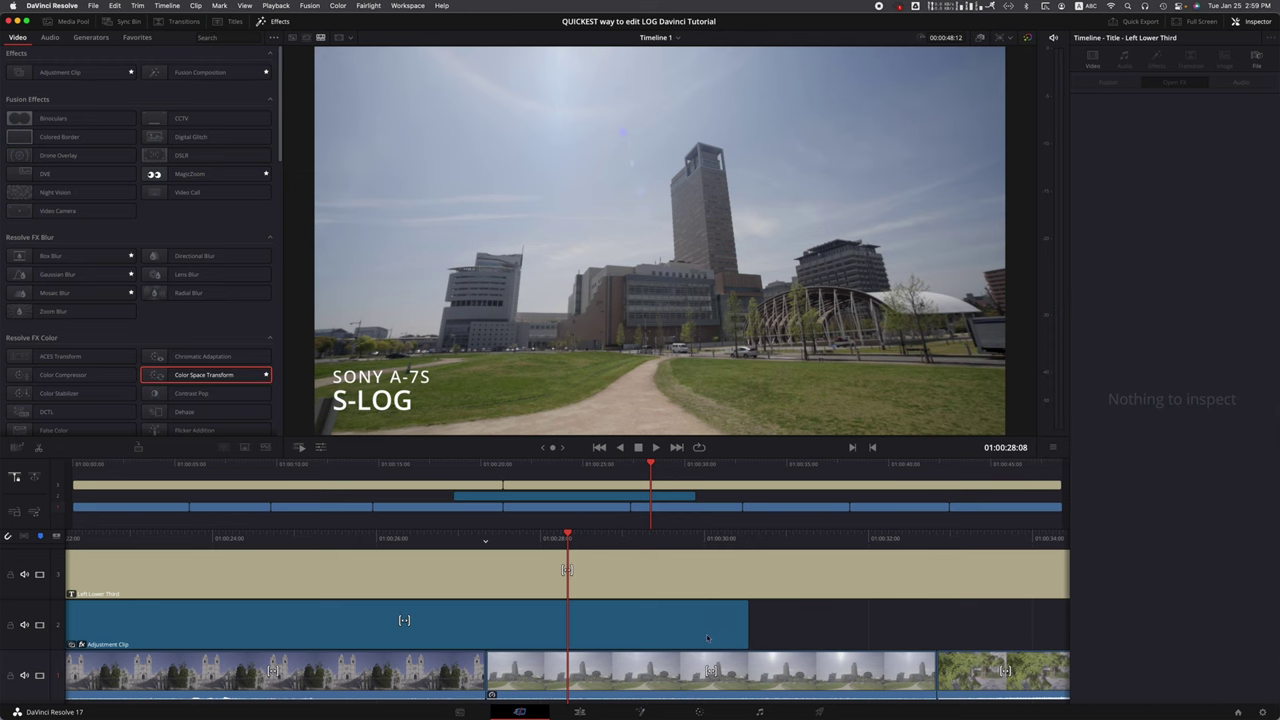
click(489, 467)
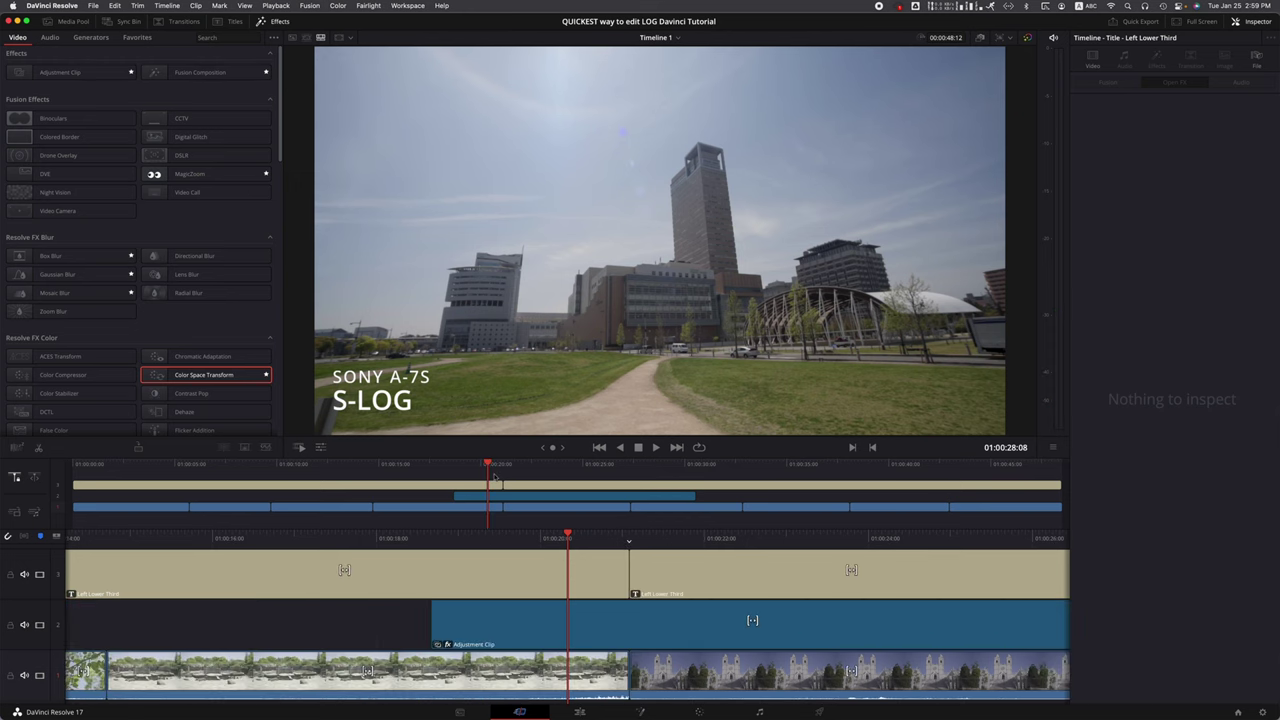
click(510, 497)
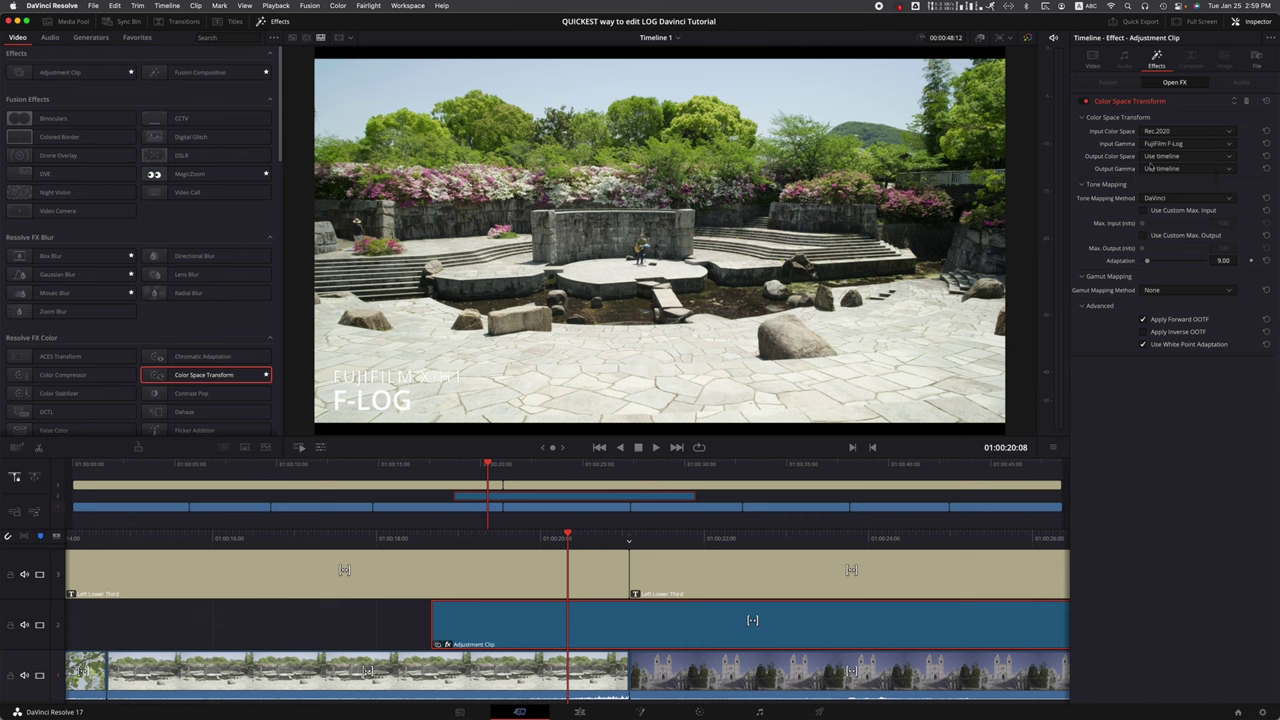
Set Output Color Space to Rec.709, briefly trying Rec.2020 before settling on Rec.709
click(1160, 168)
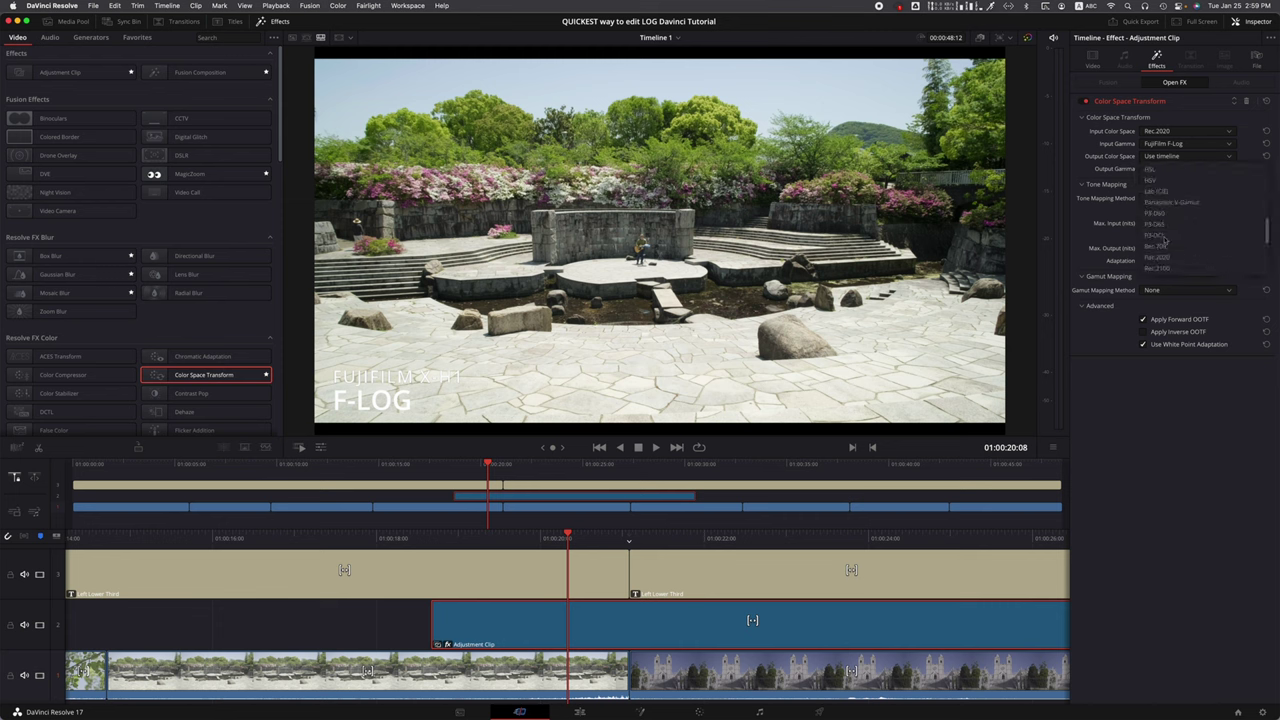
scroll(1164, 239, up, 2)
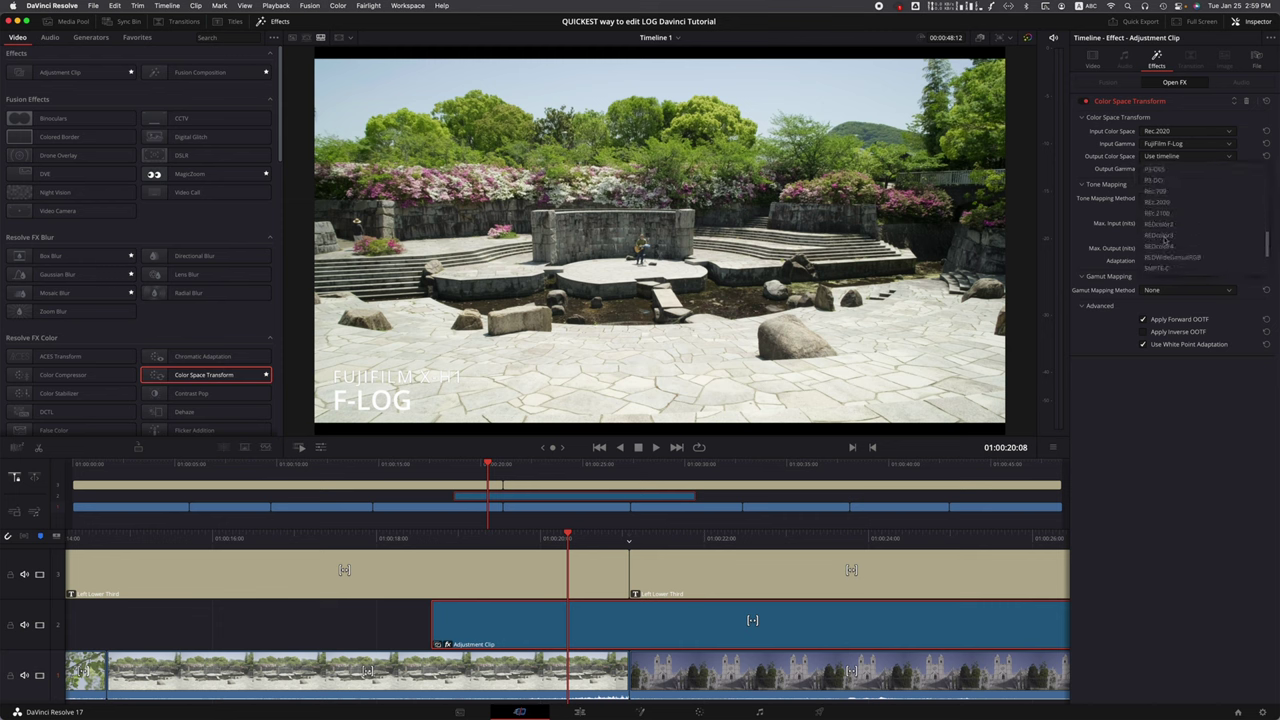
click(1176, 191)
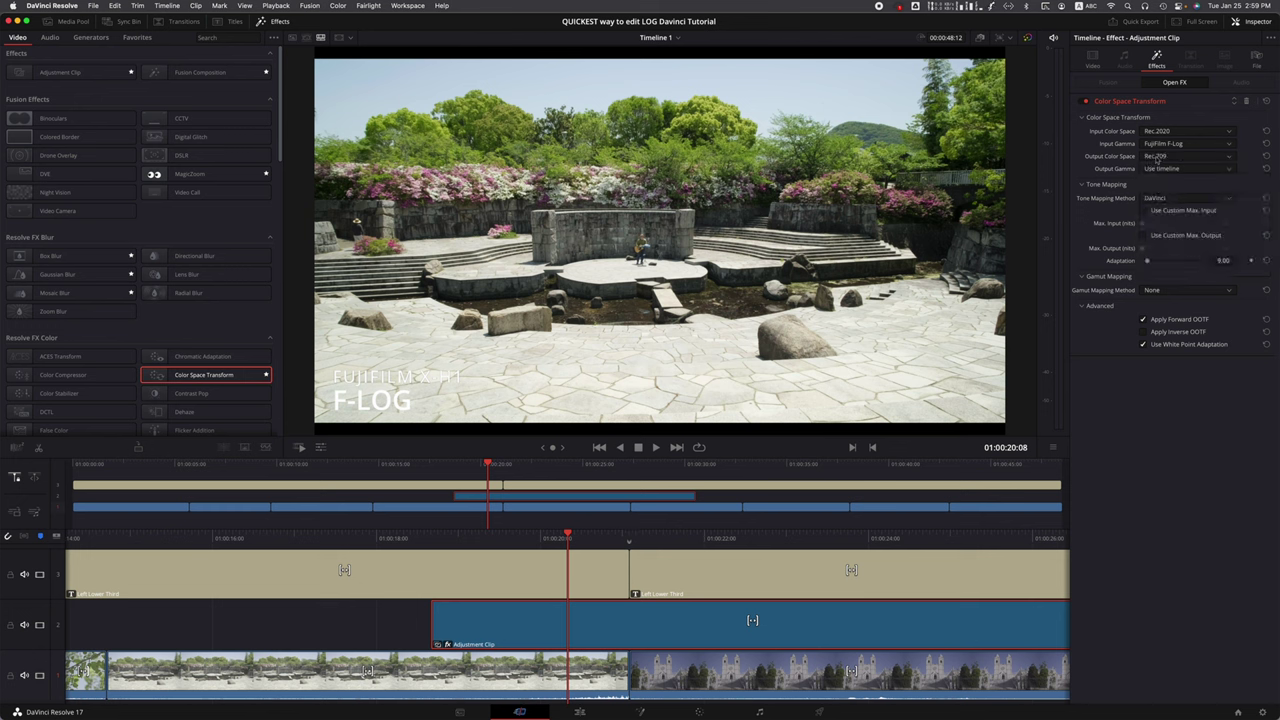
click(1157, 157)
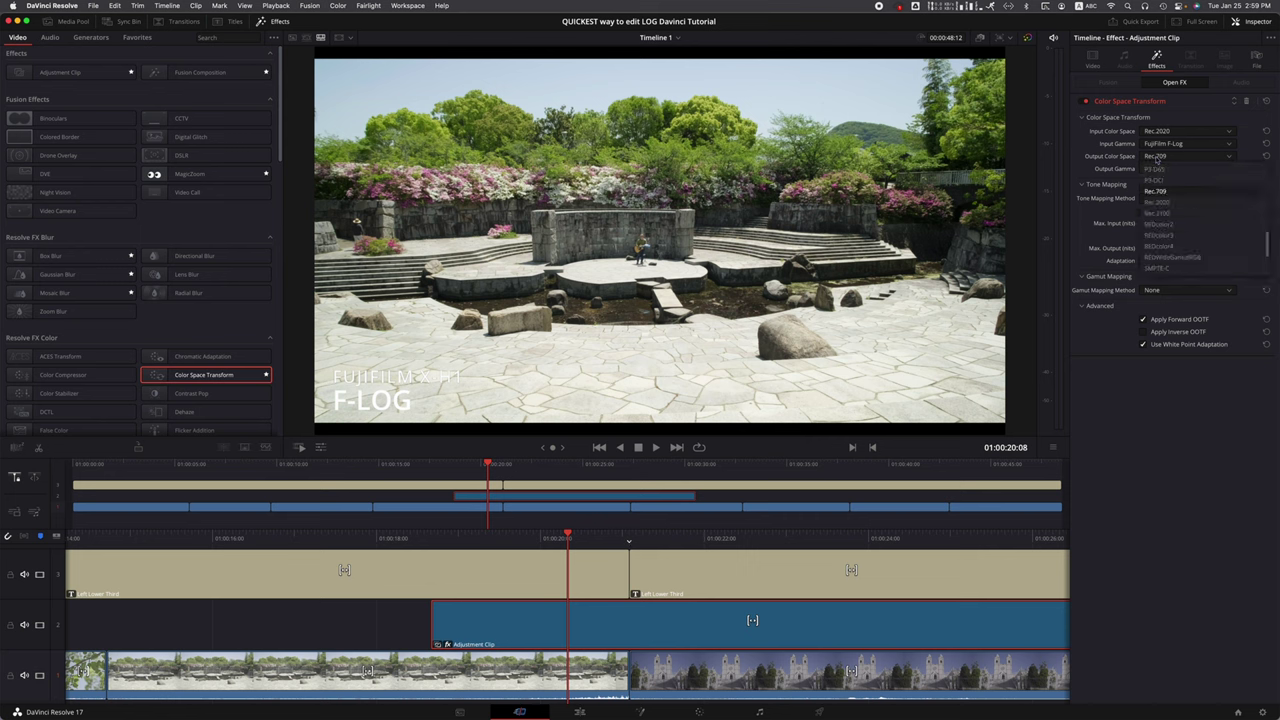
click(1157, 202)
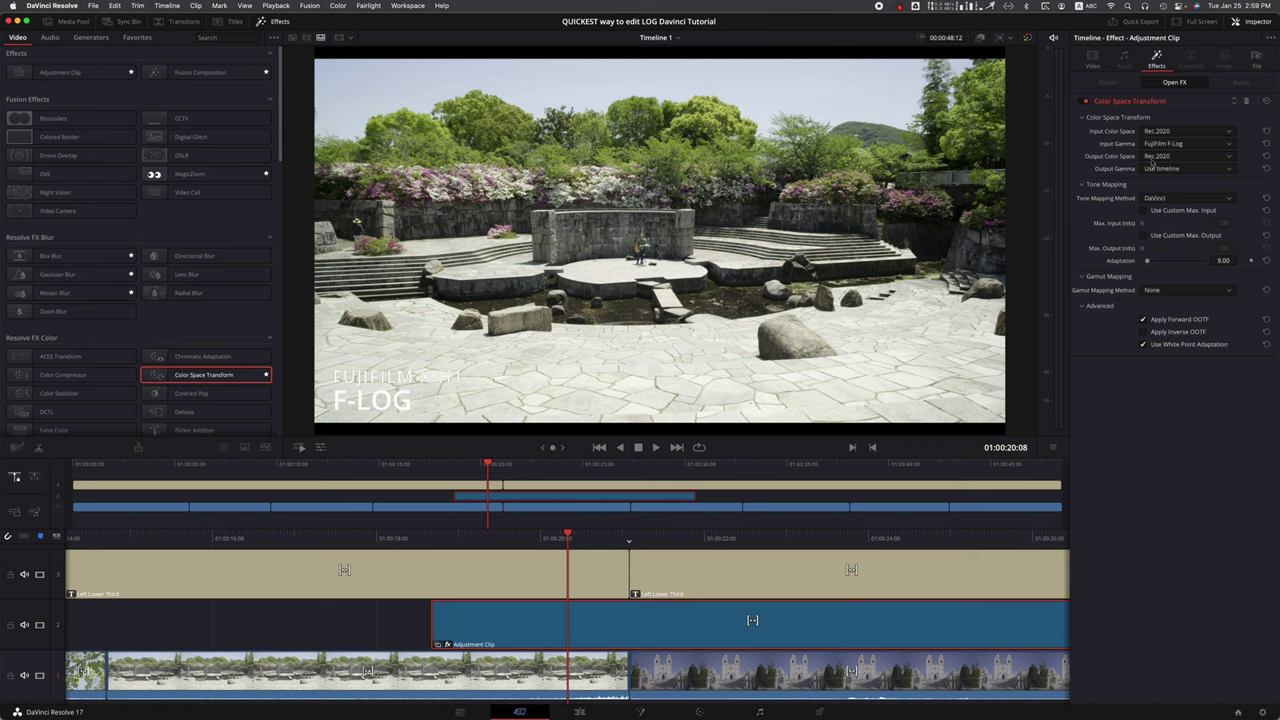
click(1162, 157)
click(1162, 193)
Set Output Gamma to Rec.709, then change it to Rec.709-A
click(1162, 169)
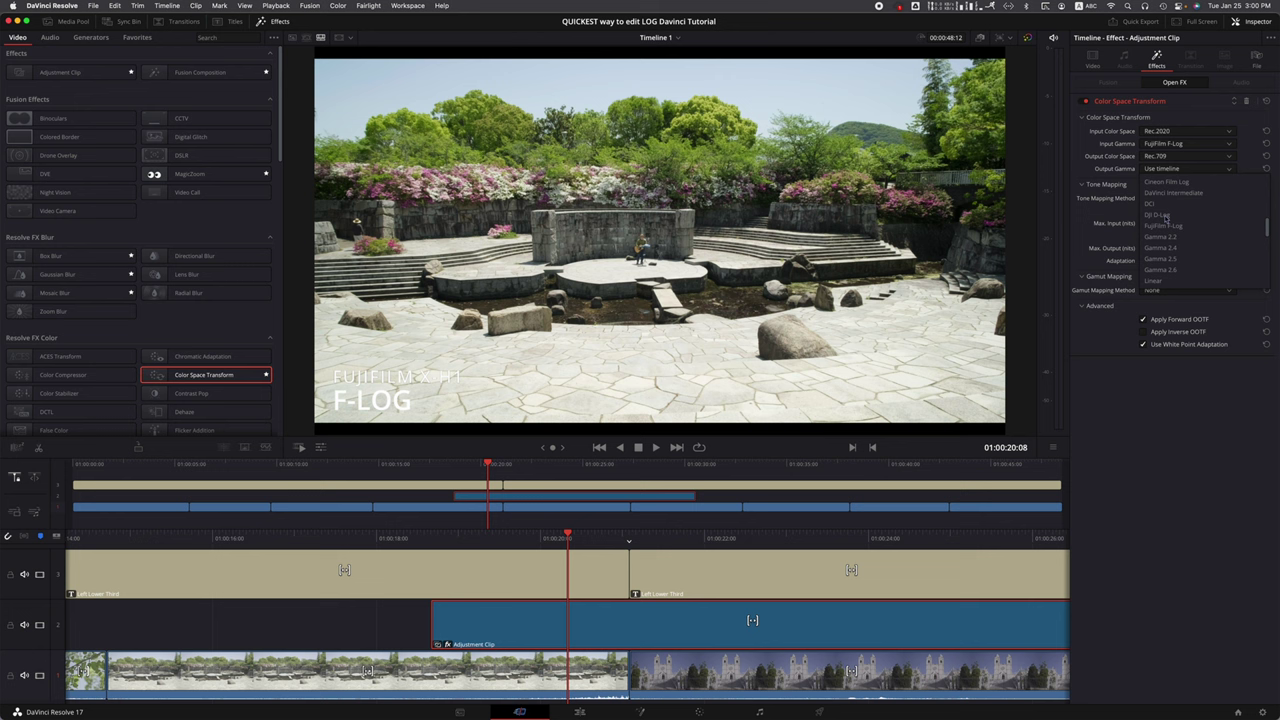
scroll(1165, 218, down, 1)
scroll(1162, 218, down, 2)
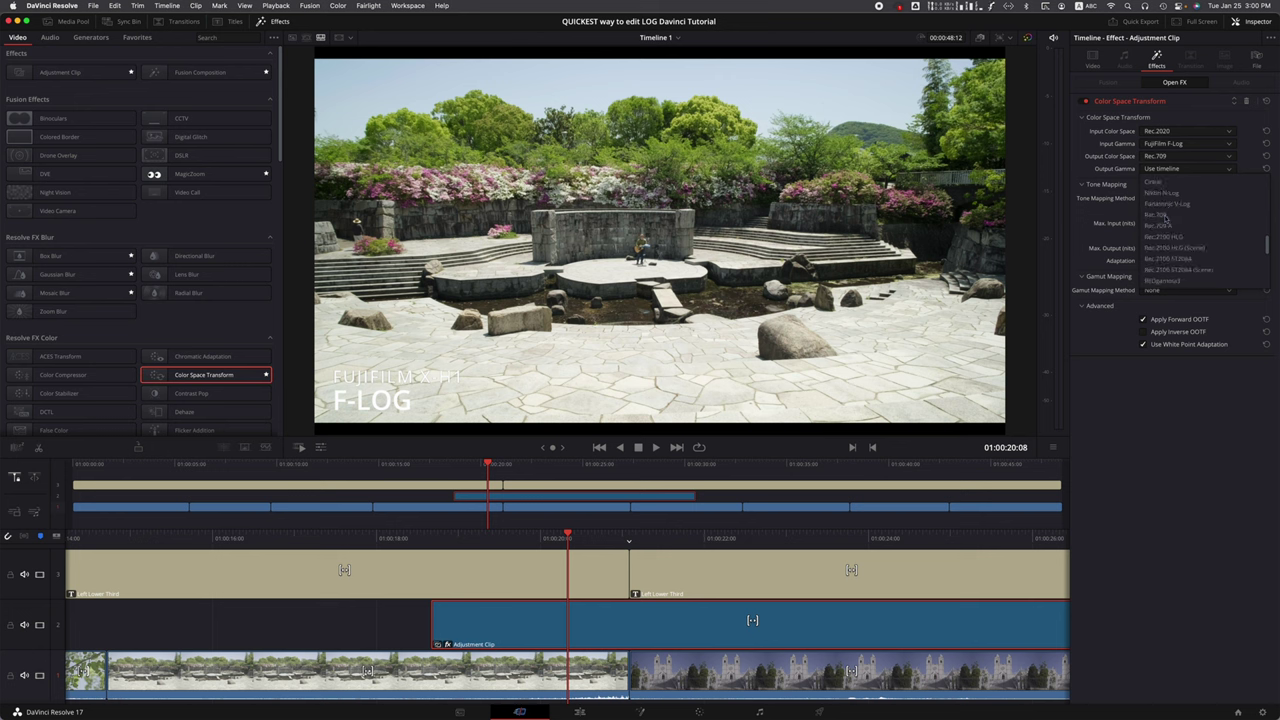
click(1156, 215)
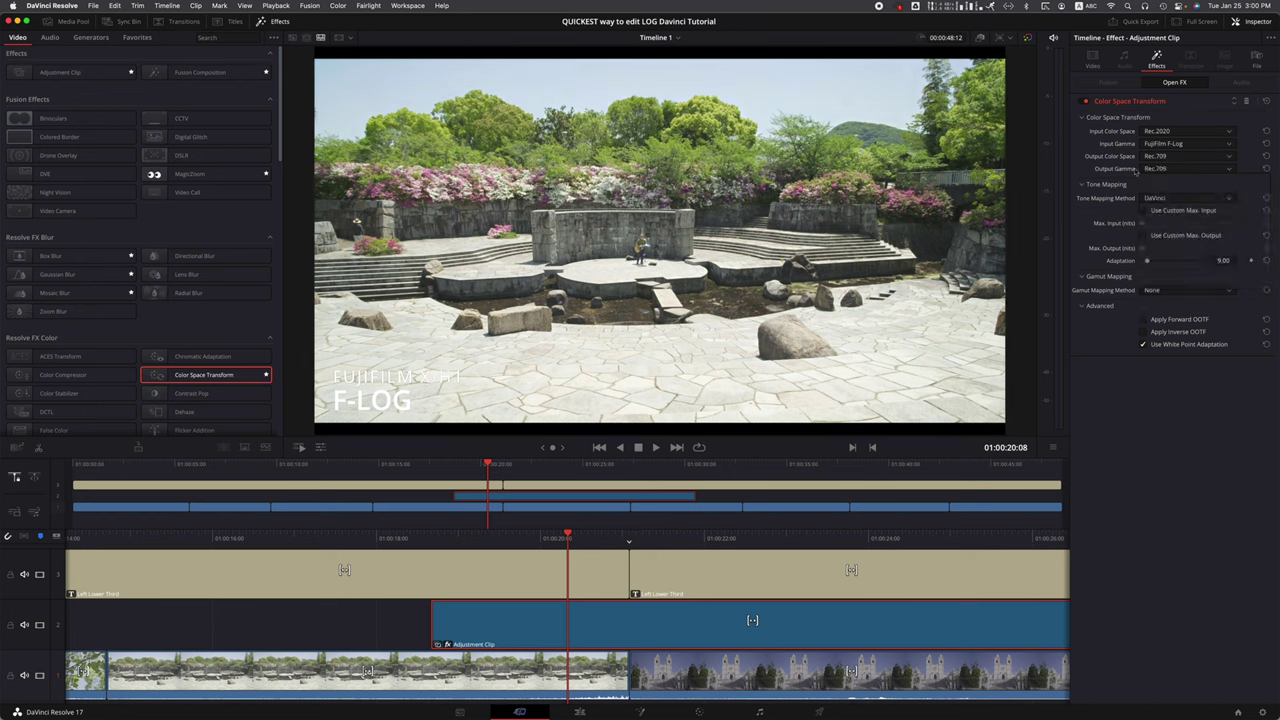
click(1170, 169)
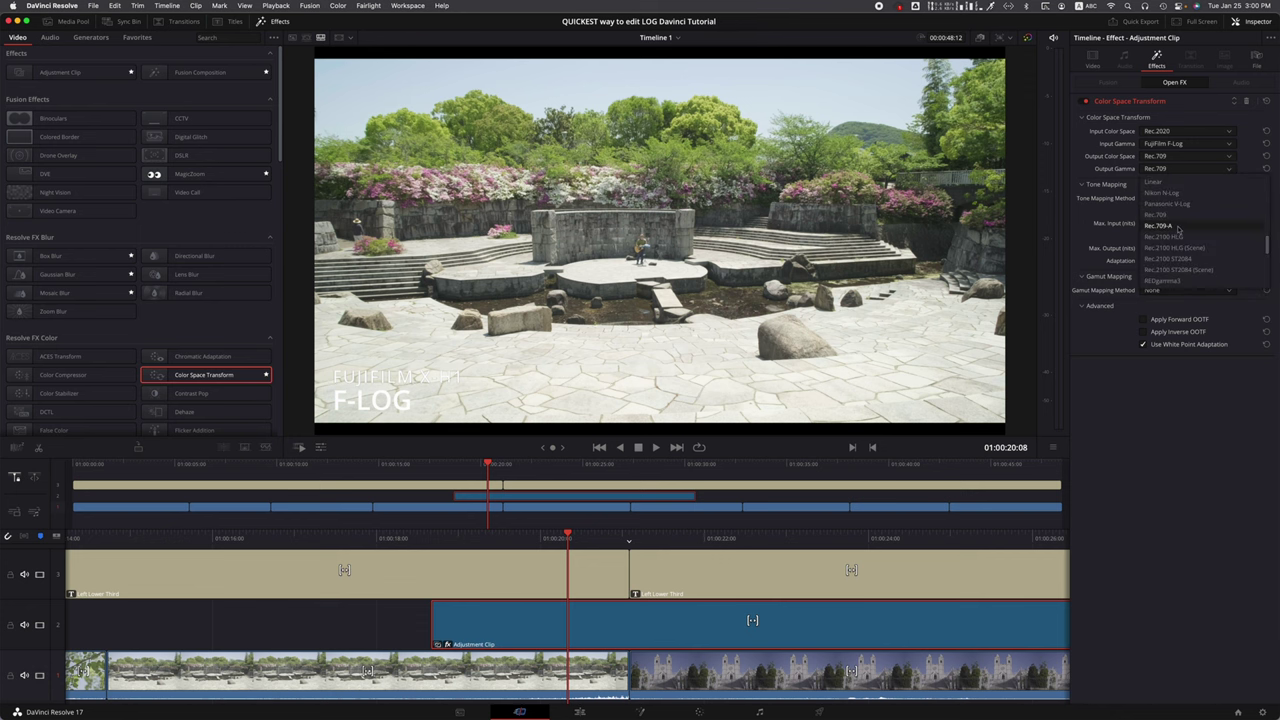
click(1178, 227)
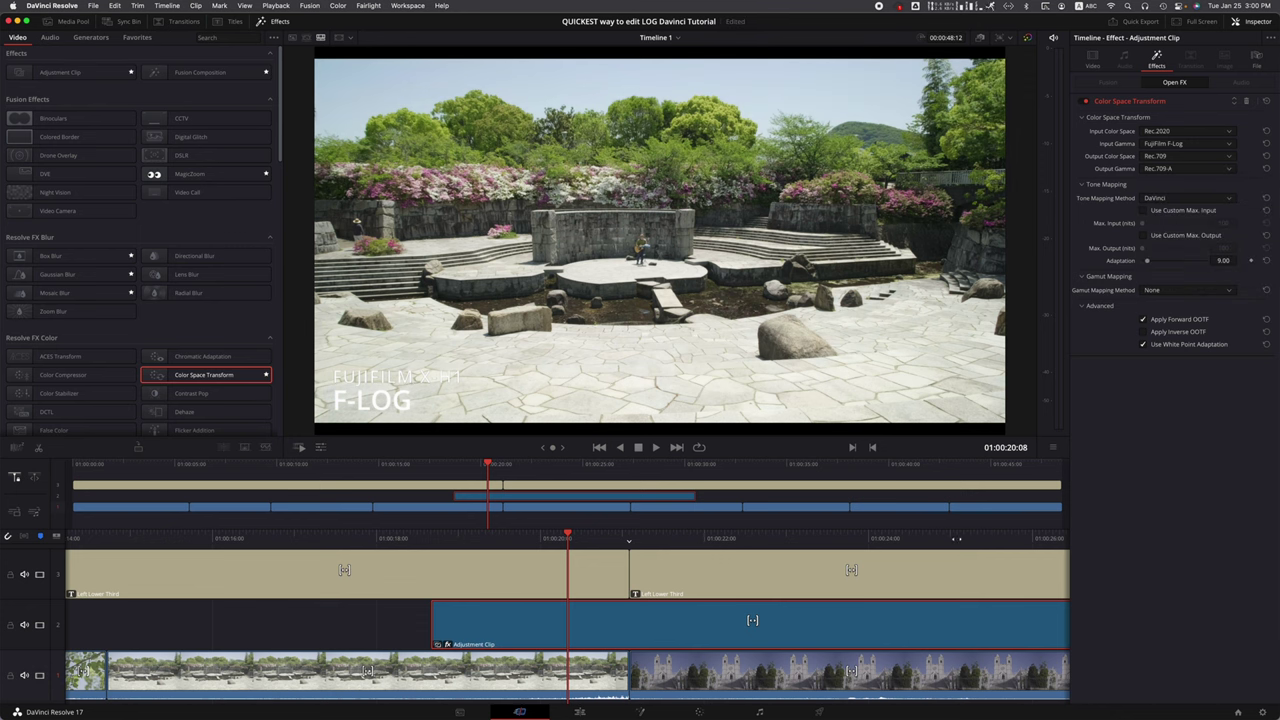
Extend the V2 adjustment clip's end over the later S-Log clips and play back to review
scroll(503, 577, left, 5)
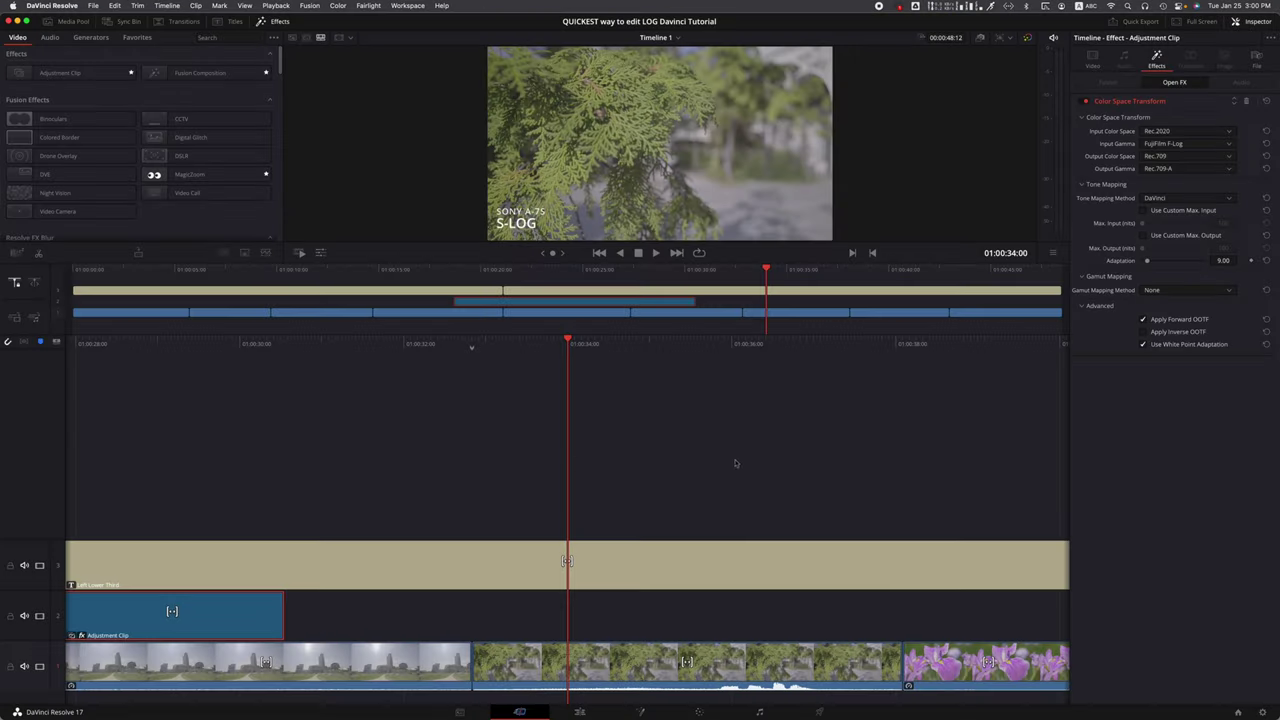
drag(283, 612, 834, 610)
key(j)
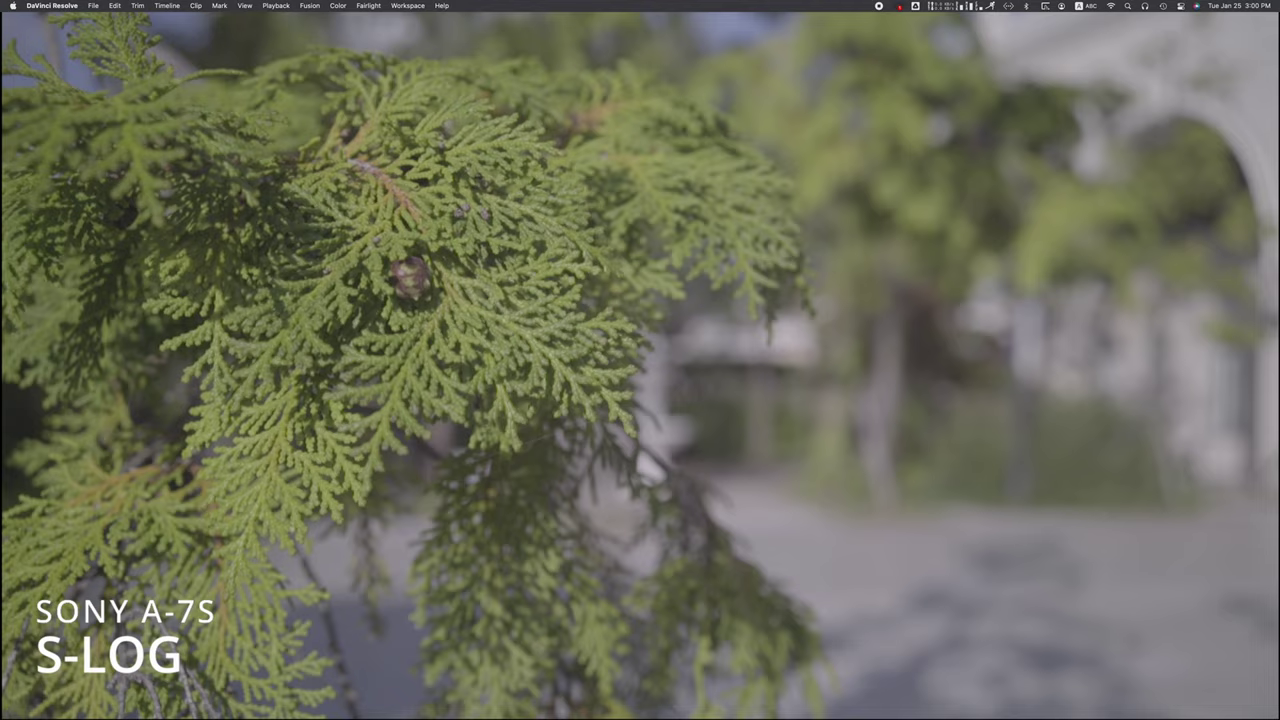
On the F-Log garden shot, set the adjustment clip's Adaptation to 51.91 and enlarge the viewer
click(487, 271)
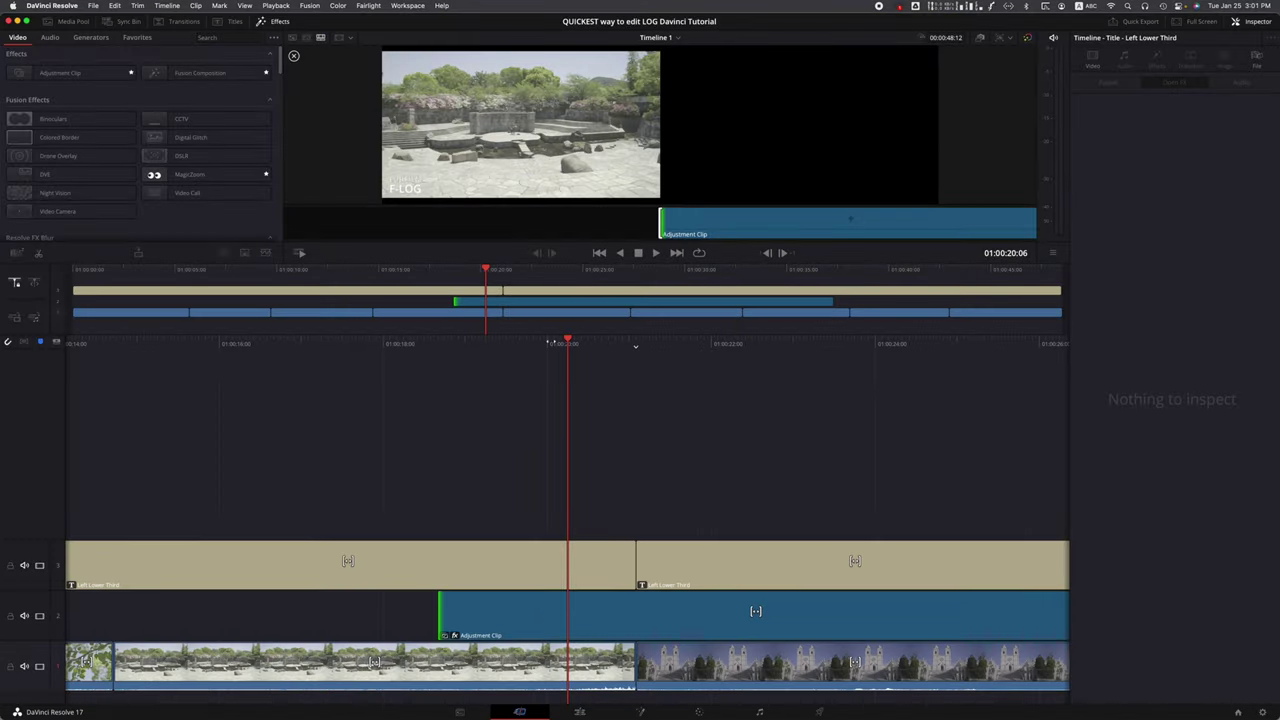
click(467, 303)
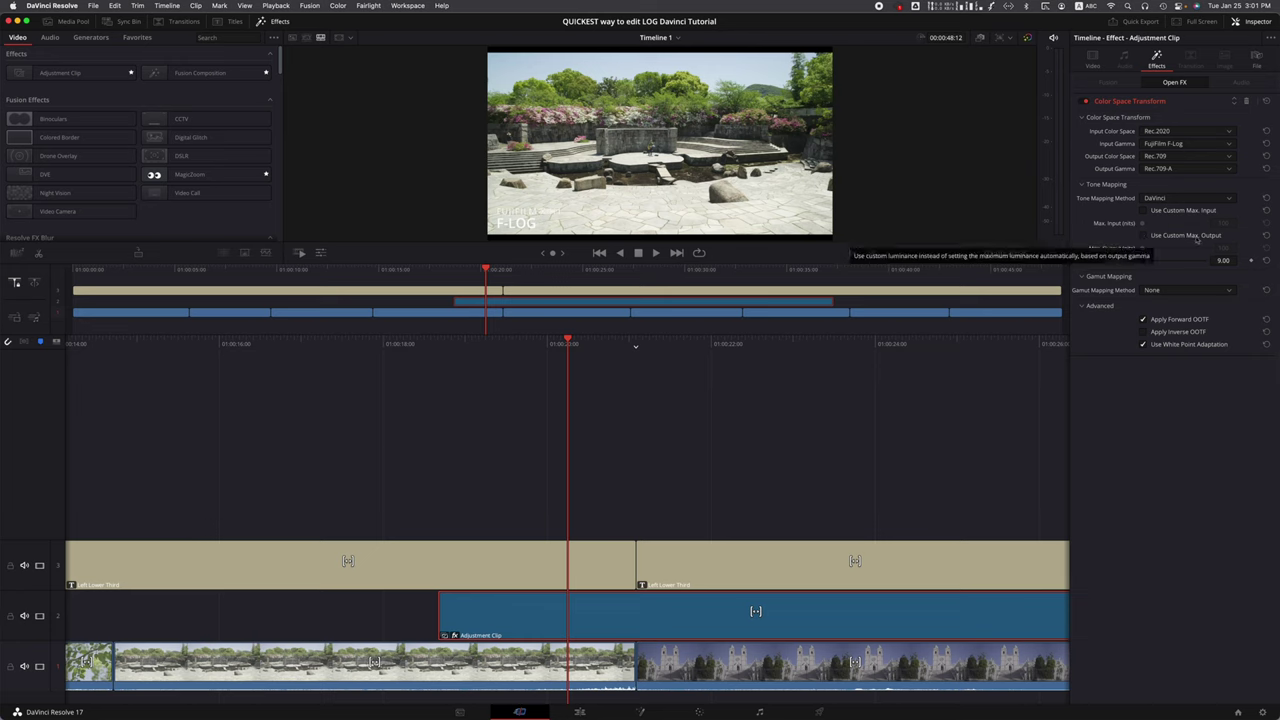
drag(1222, 260, 1268, 263)
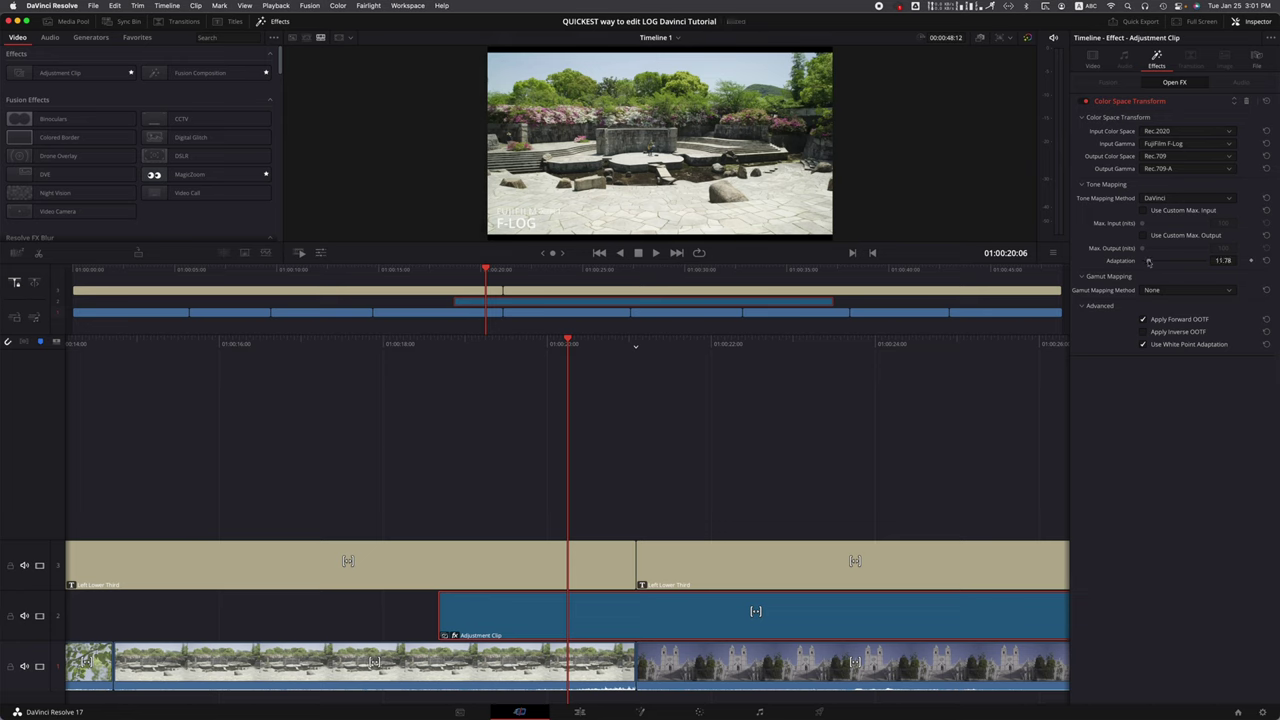
drag(1148, 260, 1161, 260)
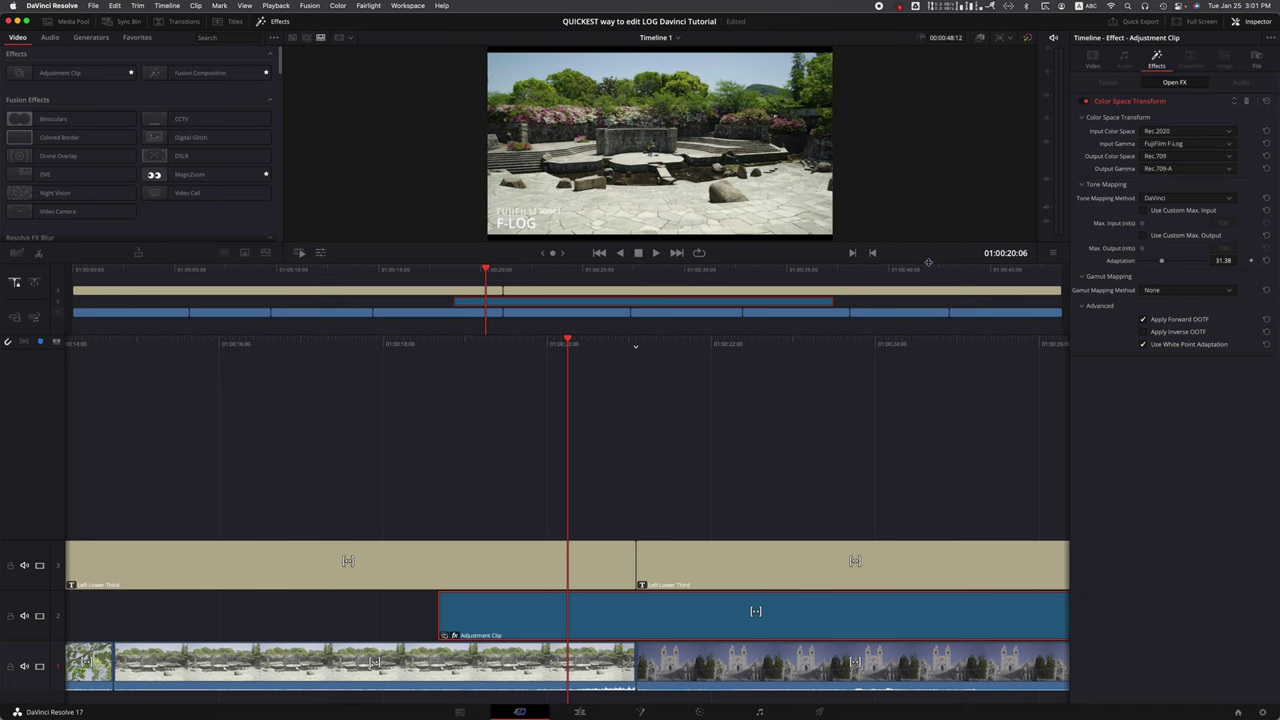
drag(928, 262, 927, 456)
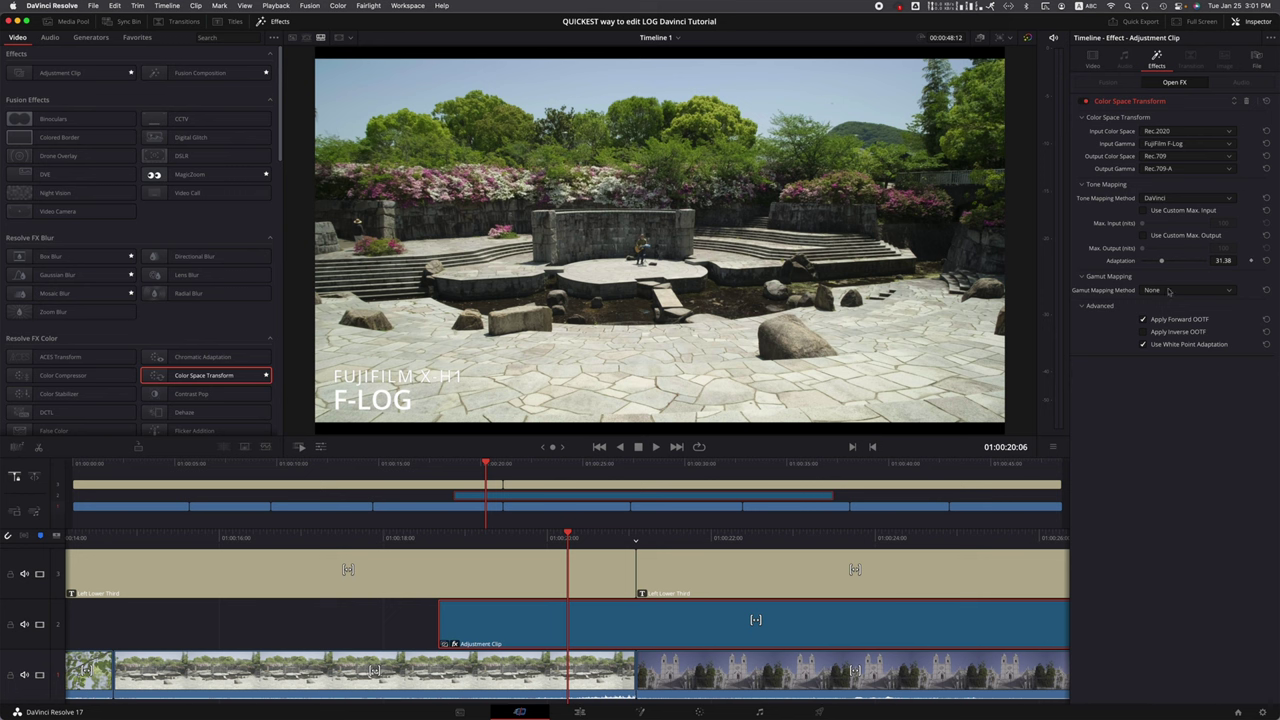
click(1265, 260)
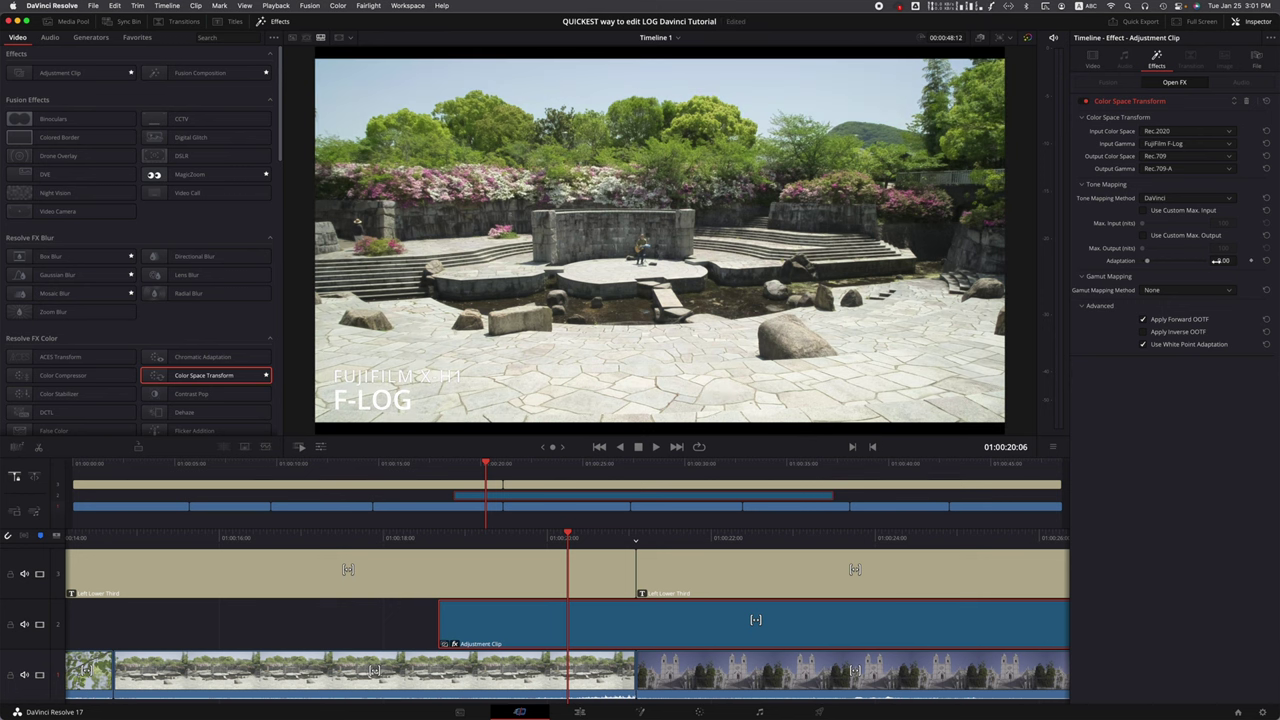
drag(1216, 260, 1240, 260)
drag(1146, 260, 1173, 262)
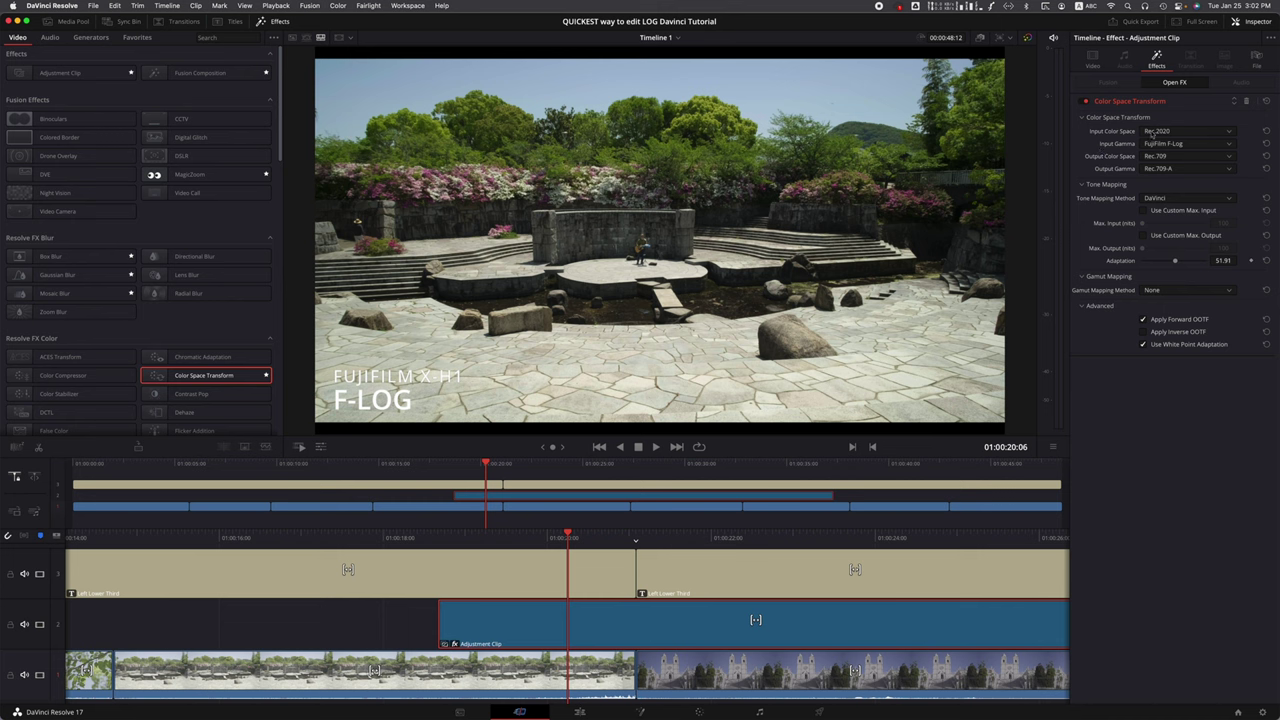
Keep FujiFilm F-Log input, lower Adaptation to 32.90, and extend the adjustment clip to the timeline start
click(1160, 144)
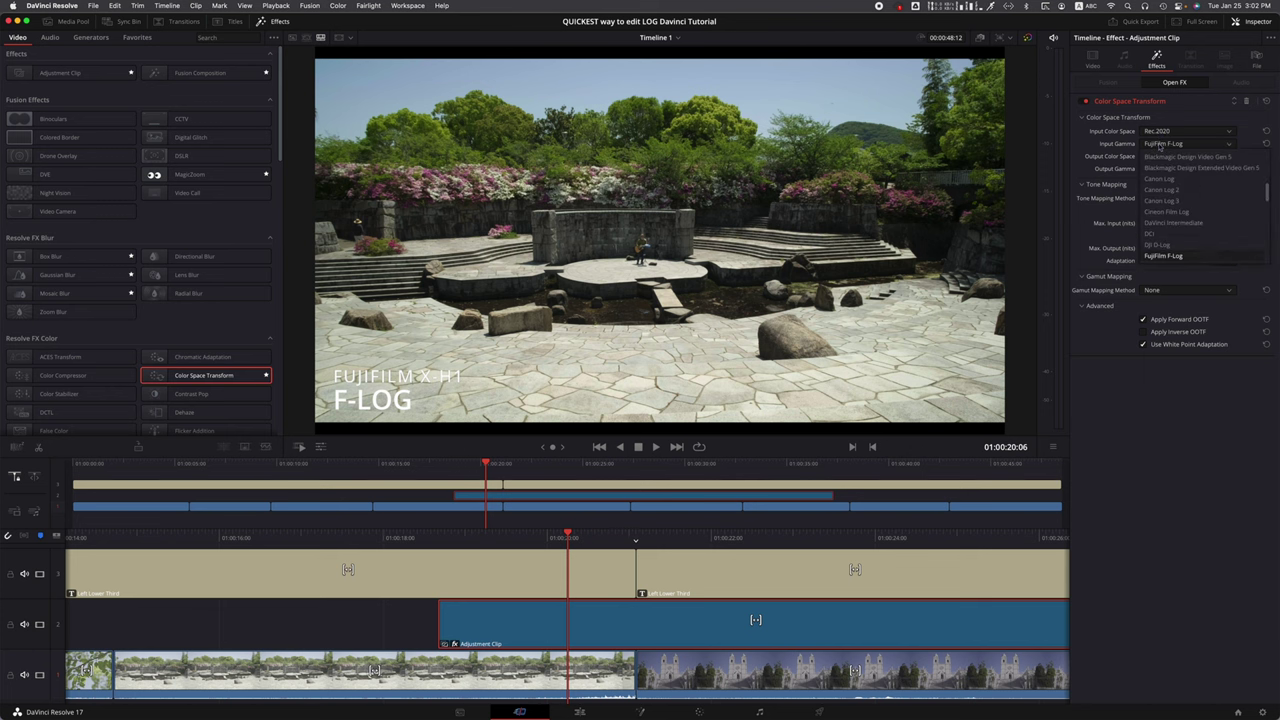
click(1160, 145)
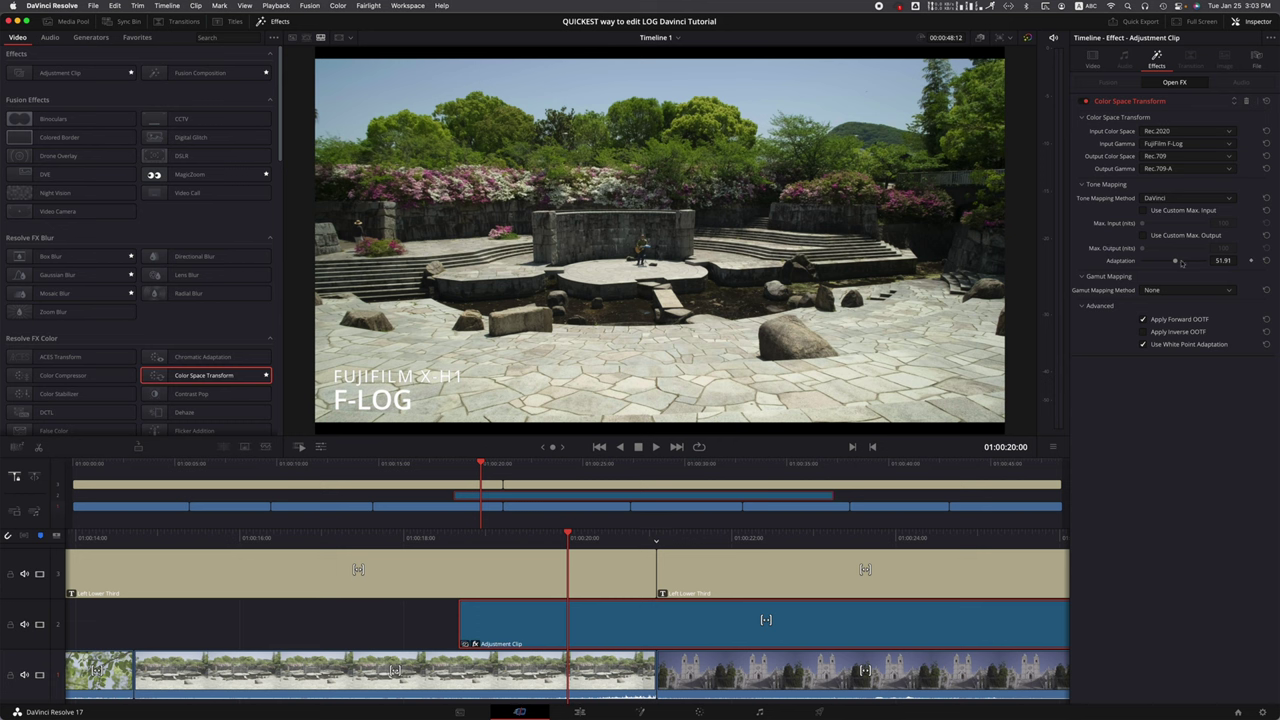
drag(1177, 263, 1163, 261)
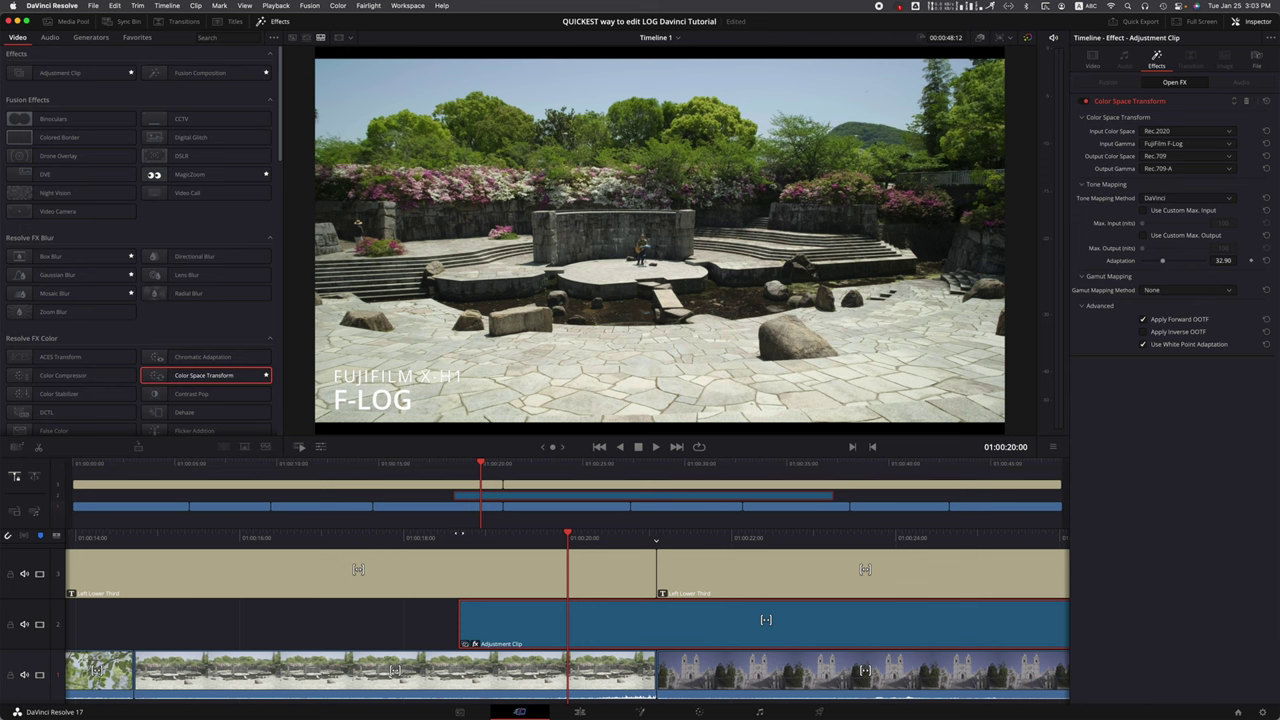
drag(452, 496, 56, 500)
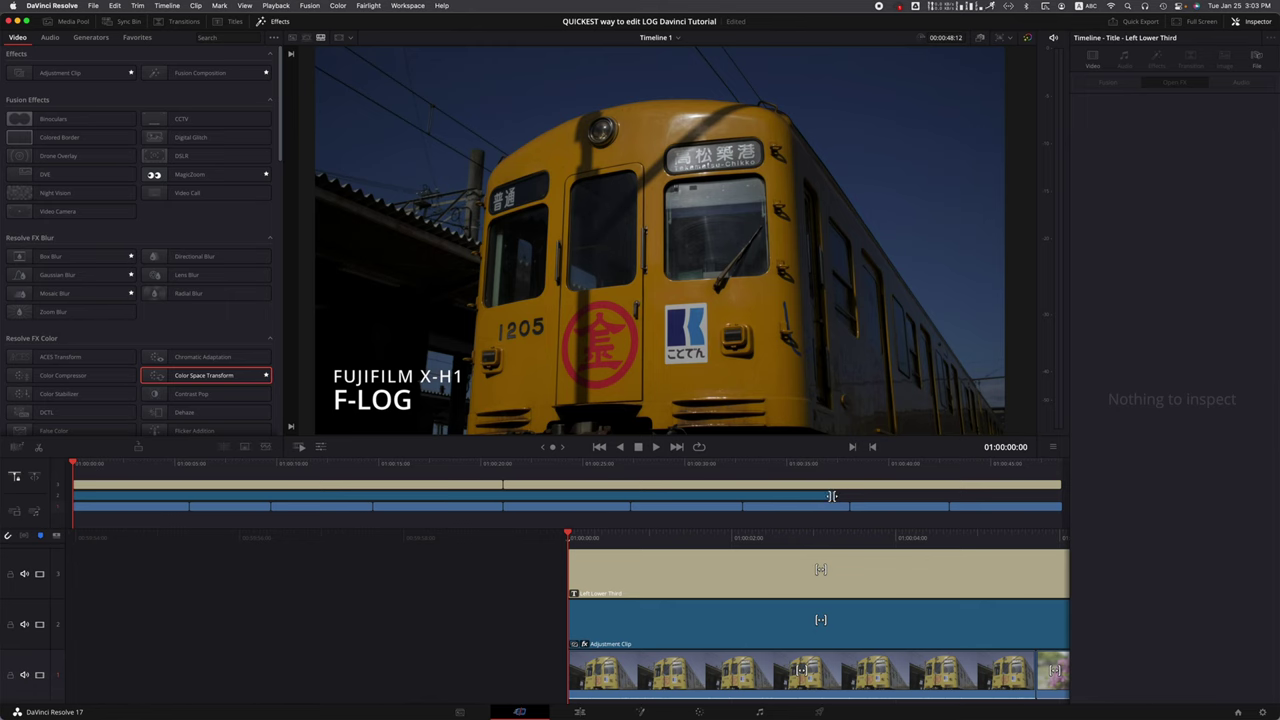
Extend the adjustment clip to the timeline end and play back the conversion
drag(833, 494, 1056, 494)
click(121, 466)
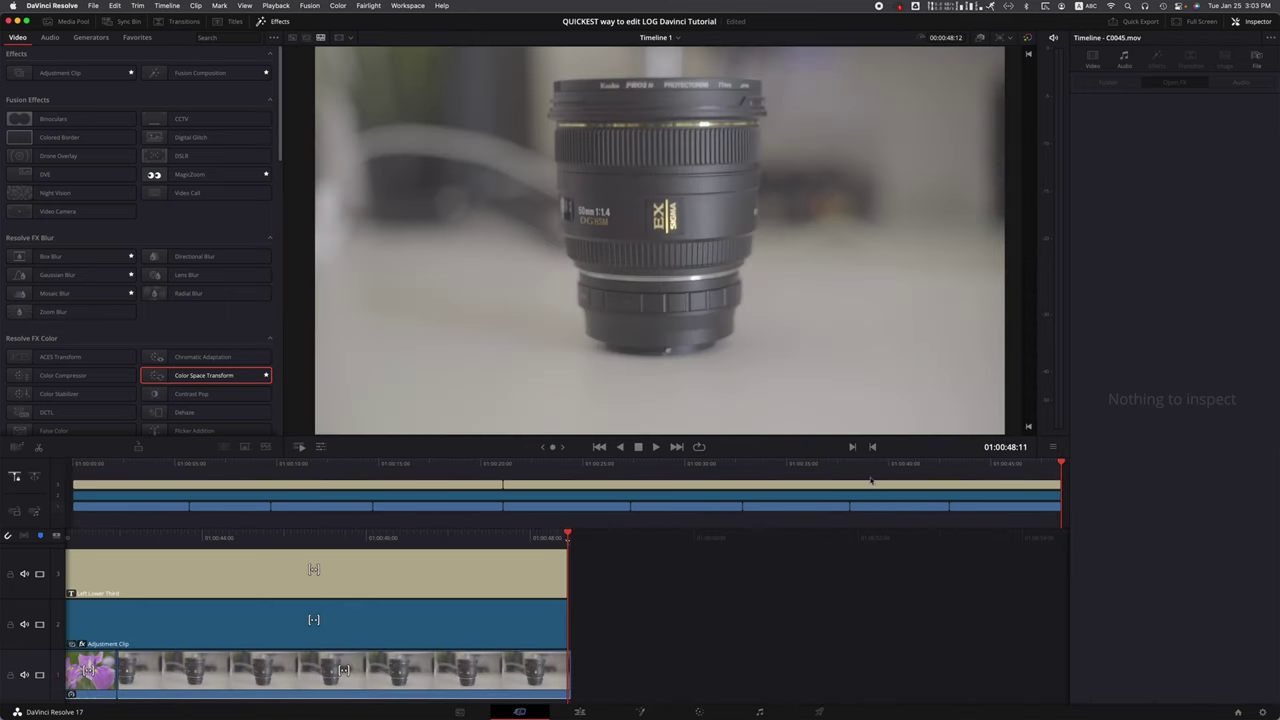
key(space)
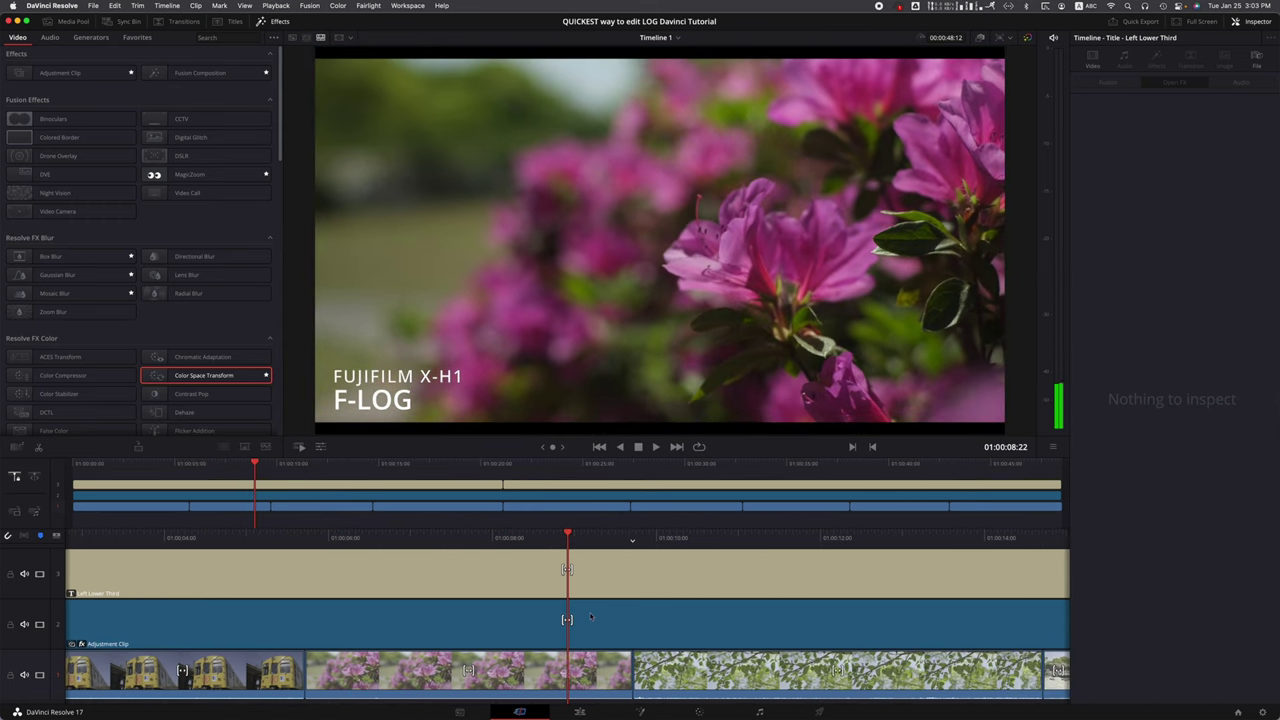
Toggle track V2 off and on to compare the train and leaves shots with and without conversion
click(40, 625)
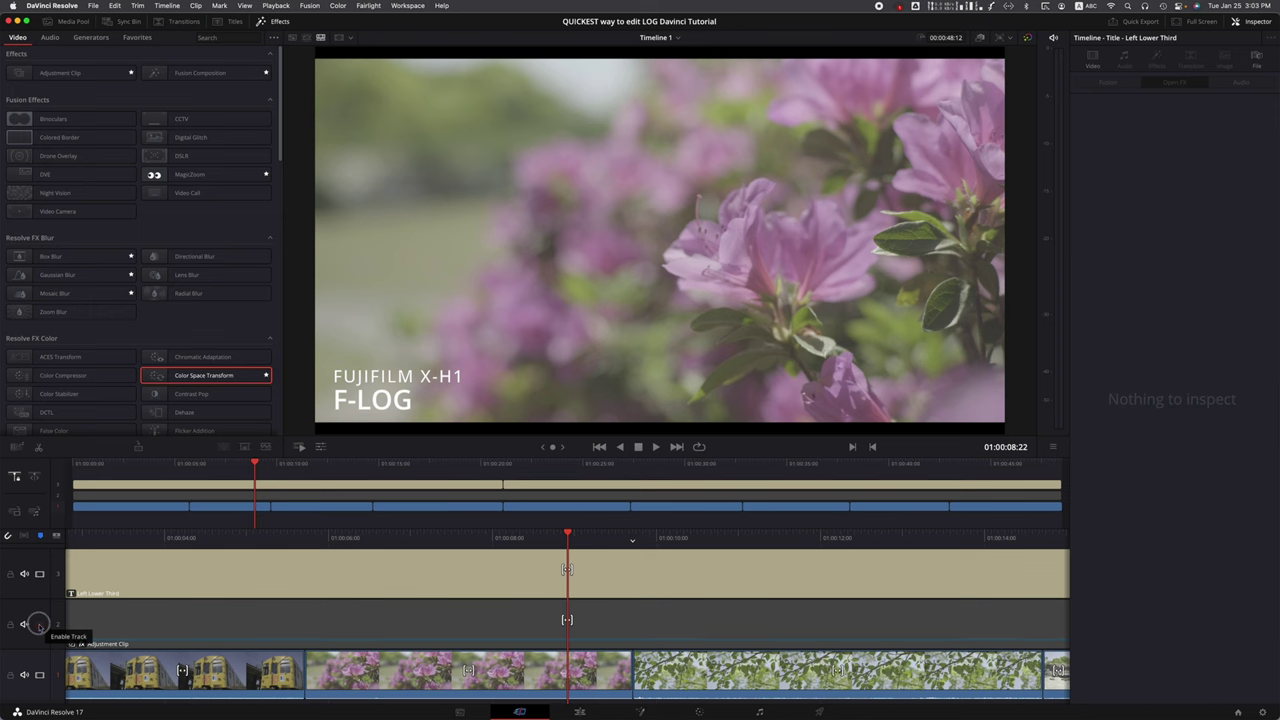
click(40, 625)
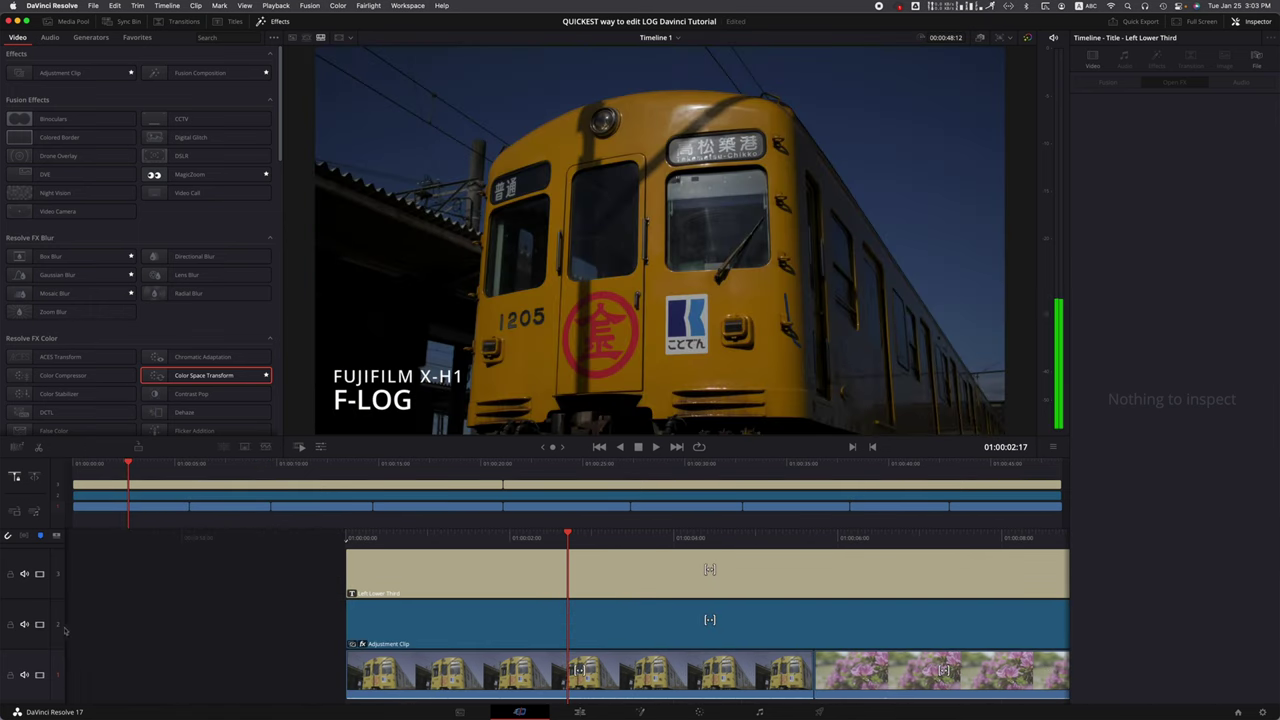
click(40, 625)
click(40, 625)
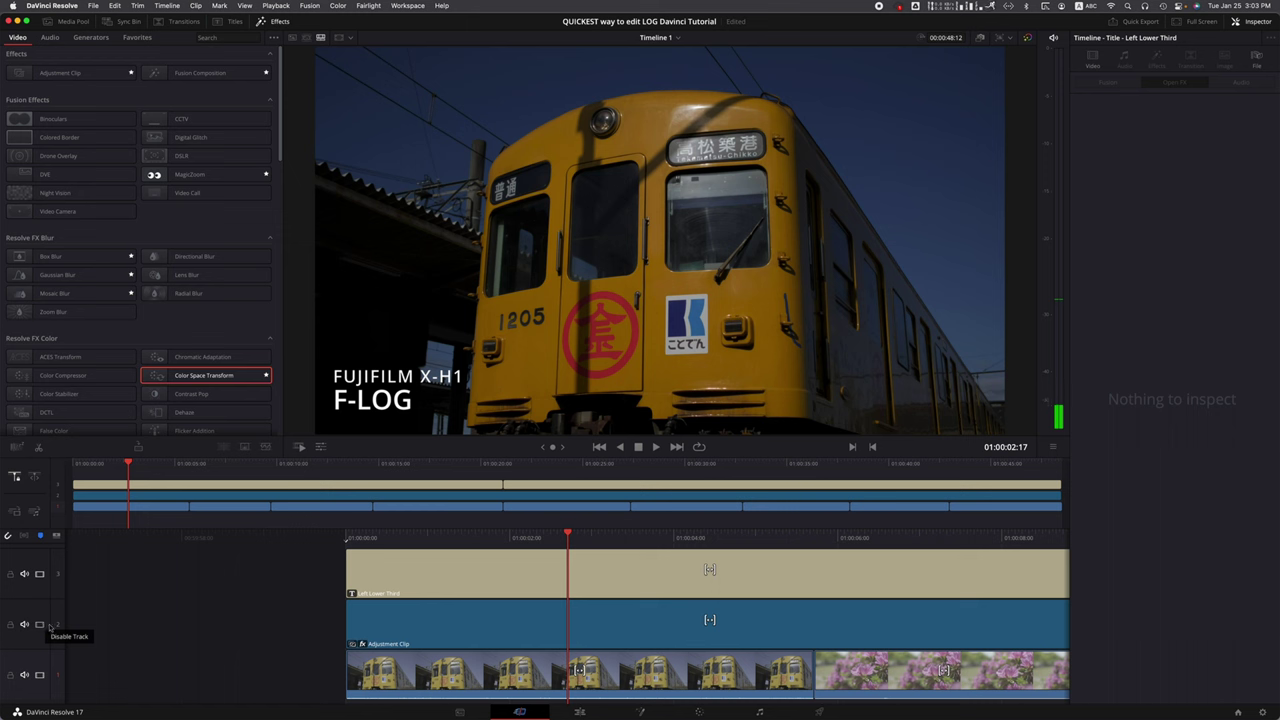
scroll(684, 625, right, 10)
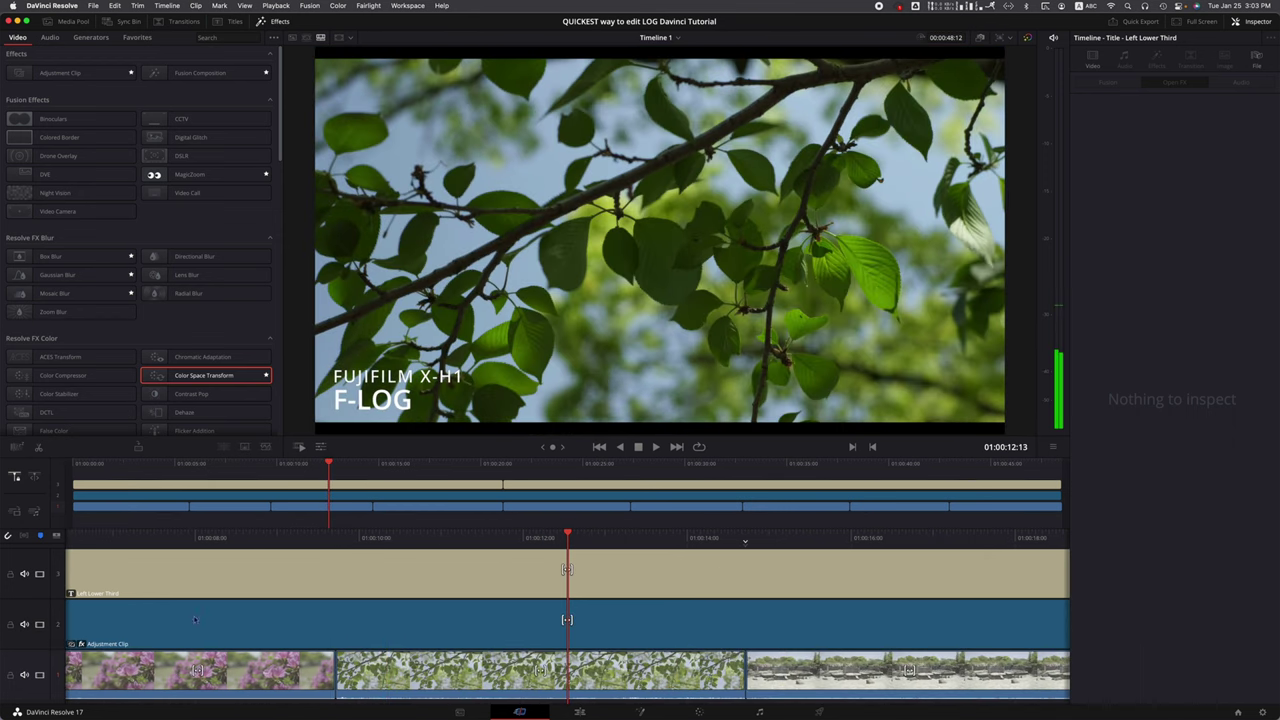
click(40, 625)
click(40, 625)
scroll(509, 637, right, 5)
scroll(509, 637, left, 7)
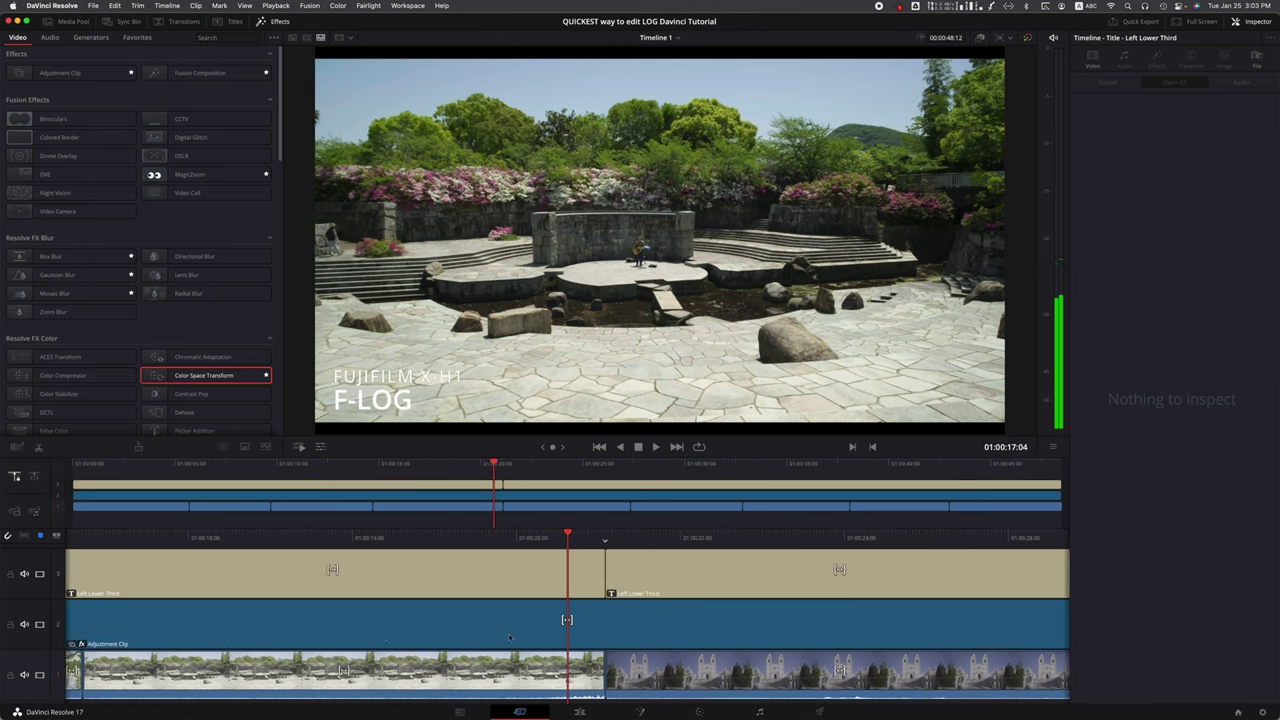
scroll(509, 637, left, 9)
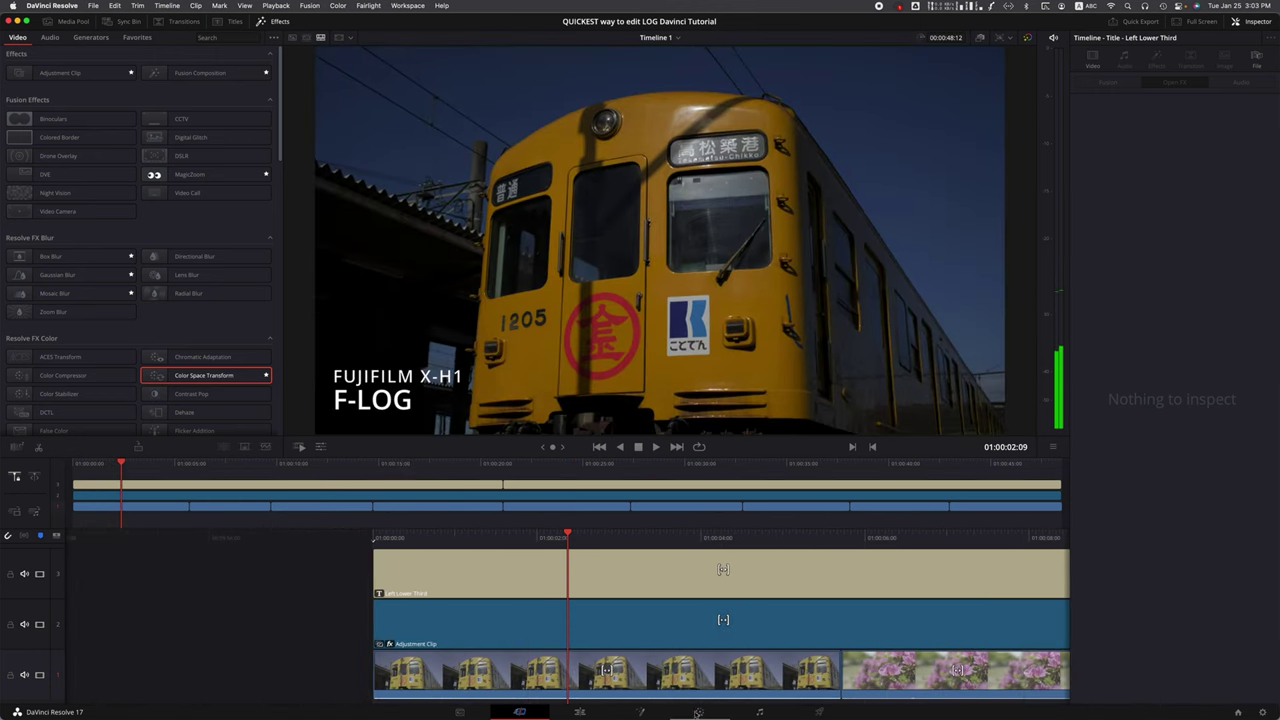
On the Color page, set the F-Log train clip's Lift master wheel to 0.03 and Gamma to 0.07
click(699, 711)
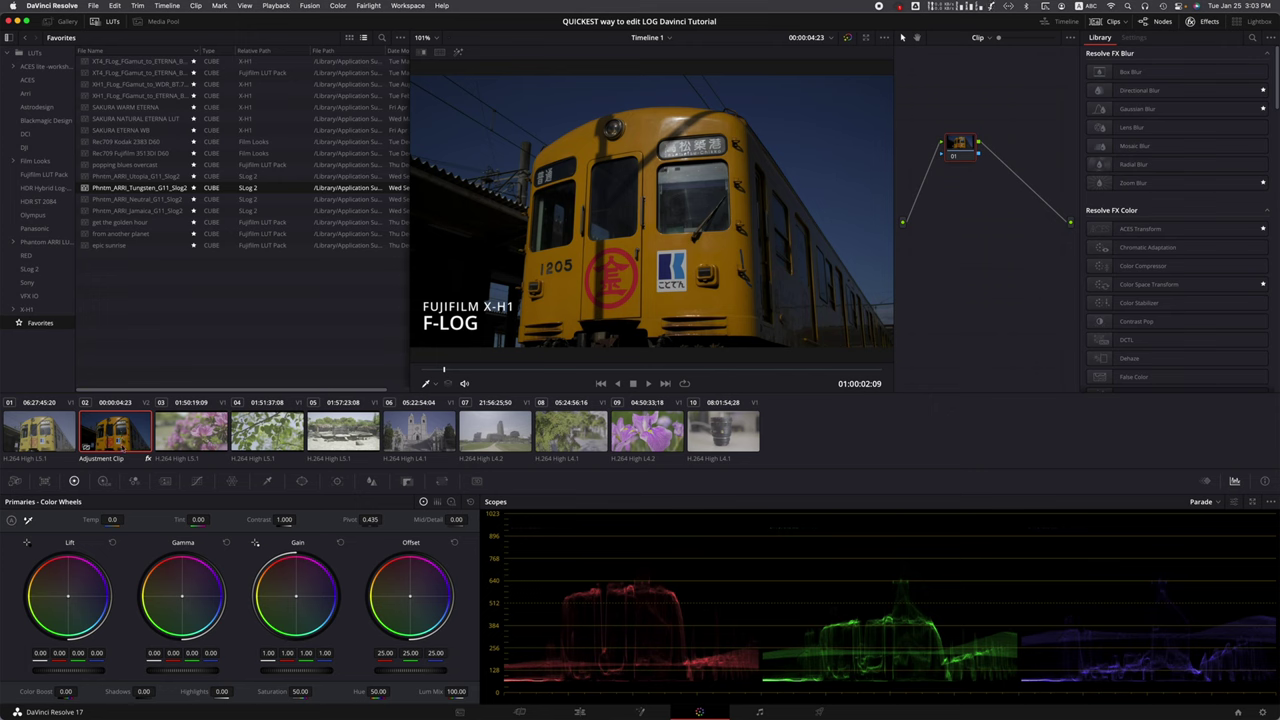
click(44, 428)
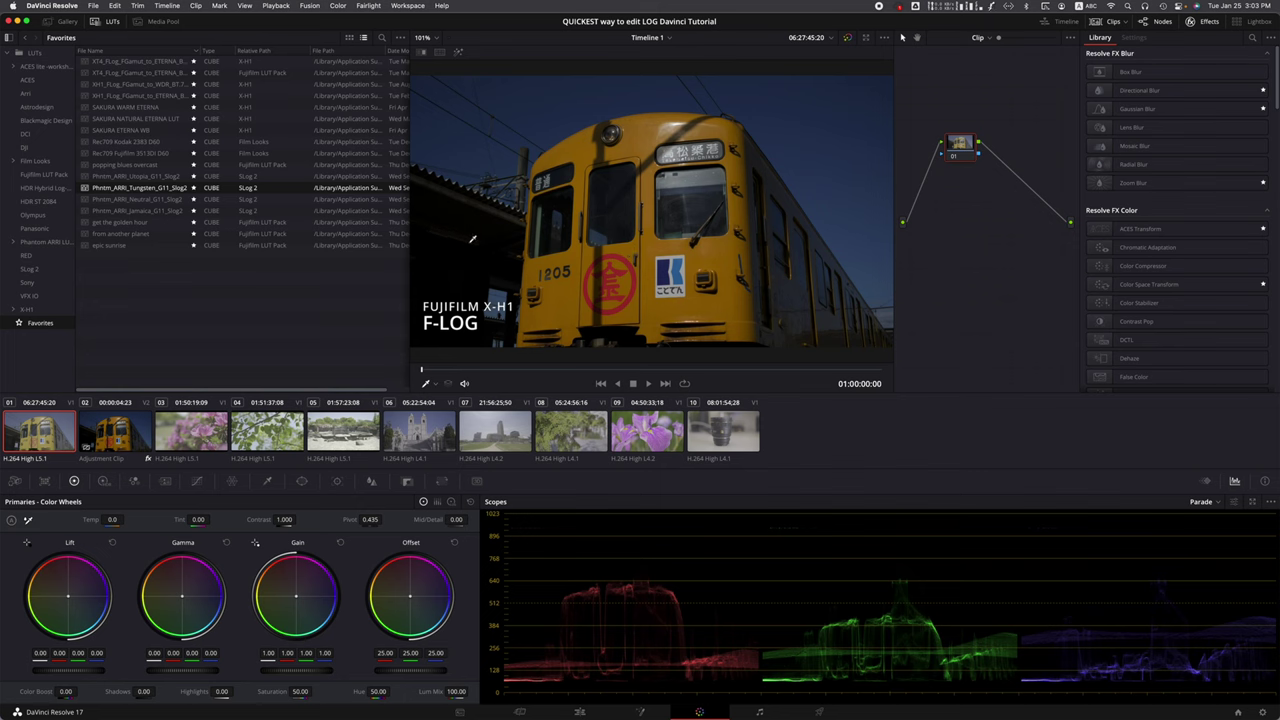
mouse_move(69, 674)
mouse_down()
mouse_move(133, 674)
mouse_move(78, 675)
mouse_up()
drag(183, 677, 196, 674)
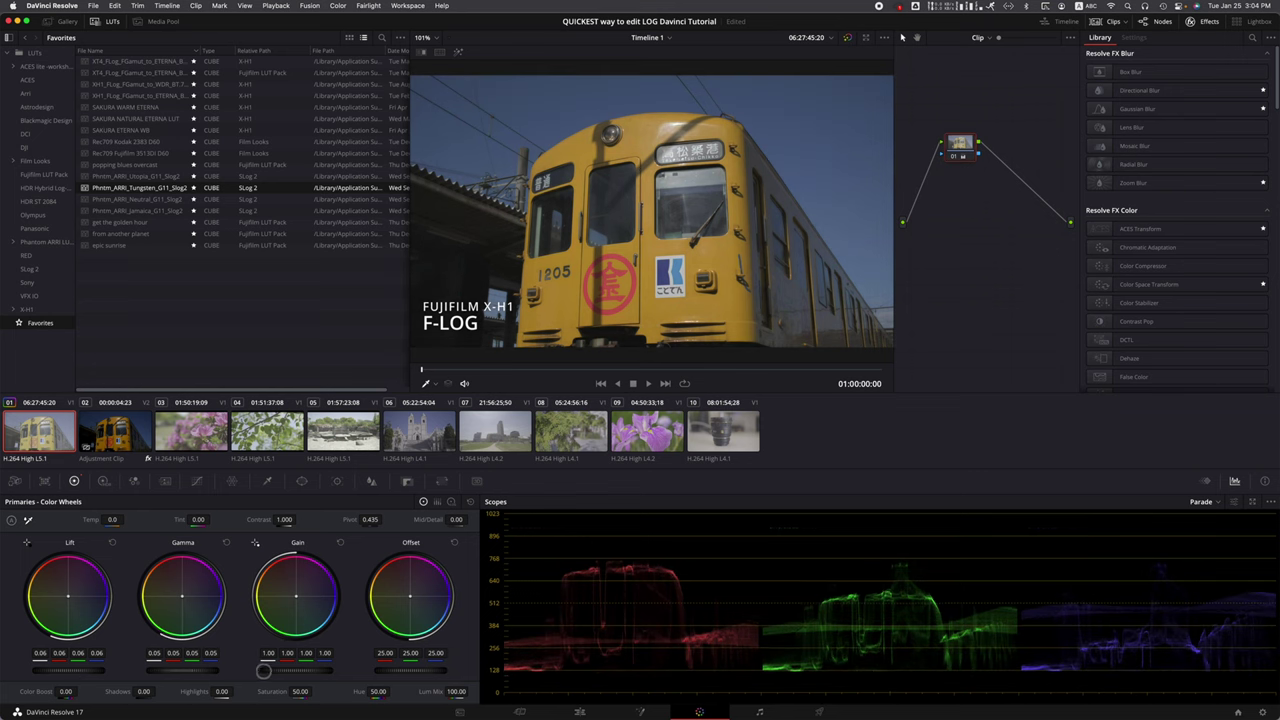
drag(93, 671, 62, 676)
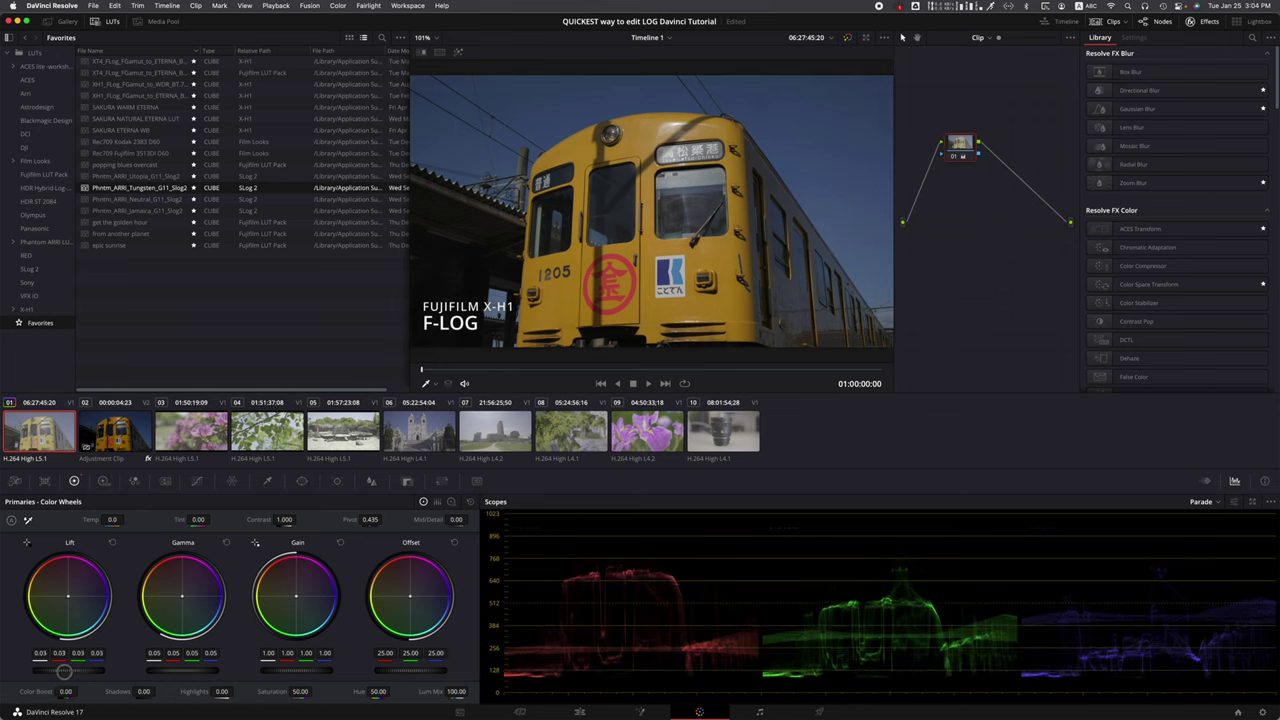
drag(176, 672, 210, 674)
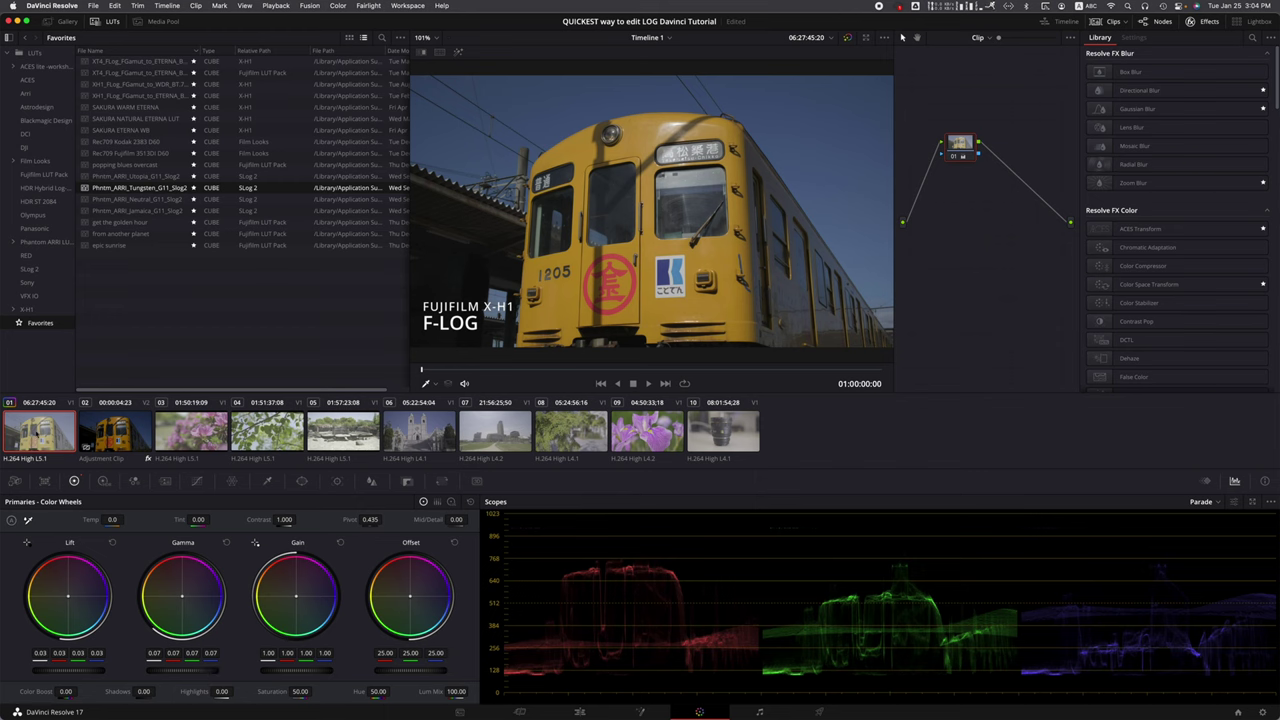
Raise the Gamma wheel on the pink flower and green leaves clips, resetting a trial Gain tint
click(189, 434)
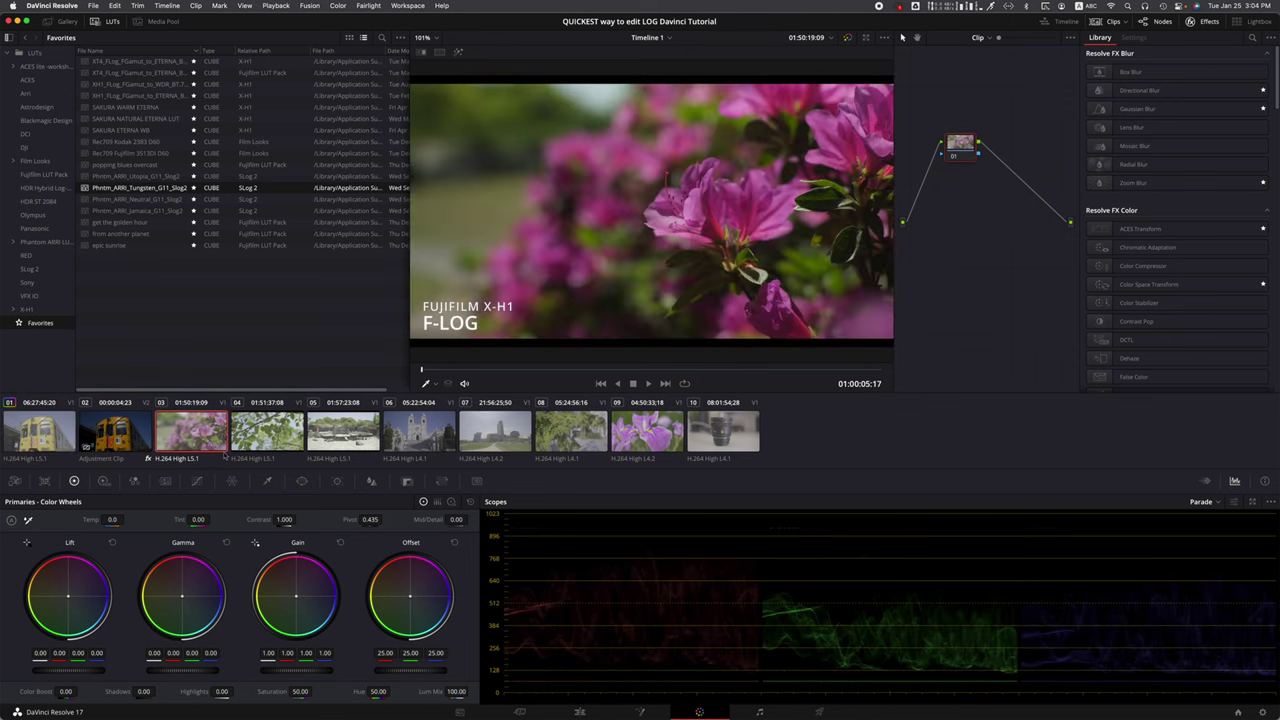
drag(179, 671, 242, 682)
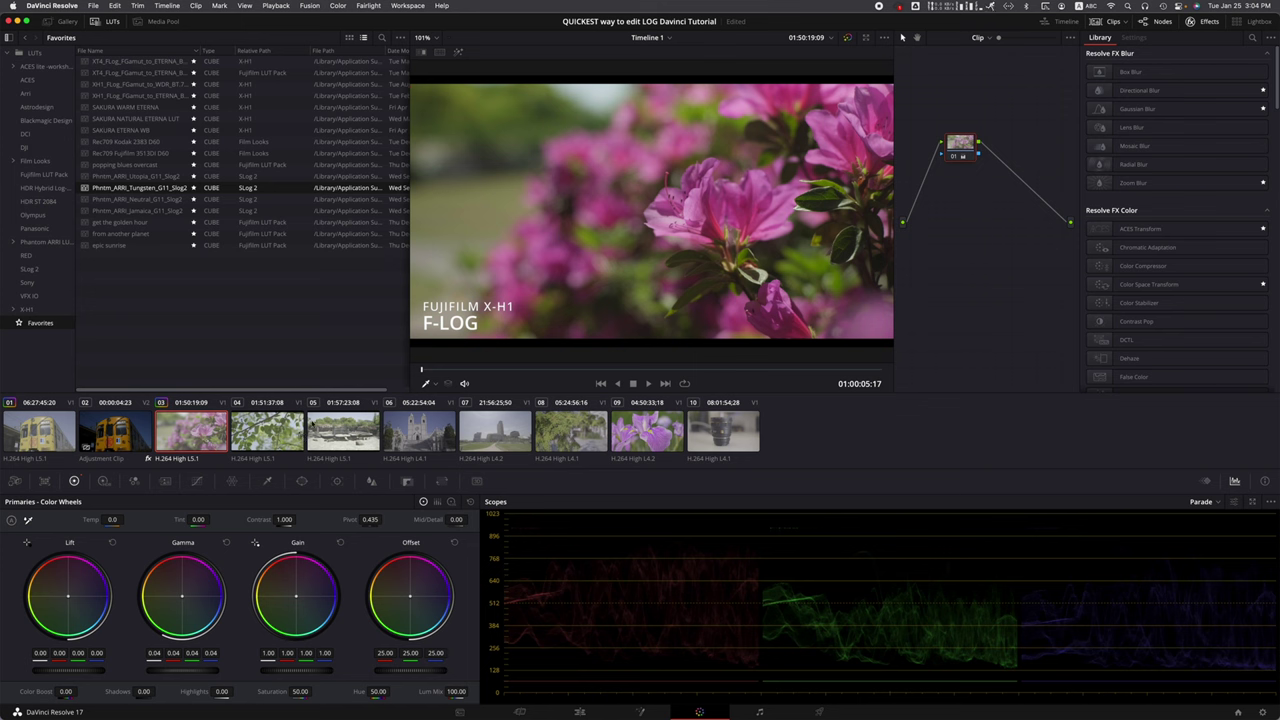
click(267, 432)
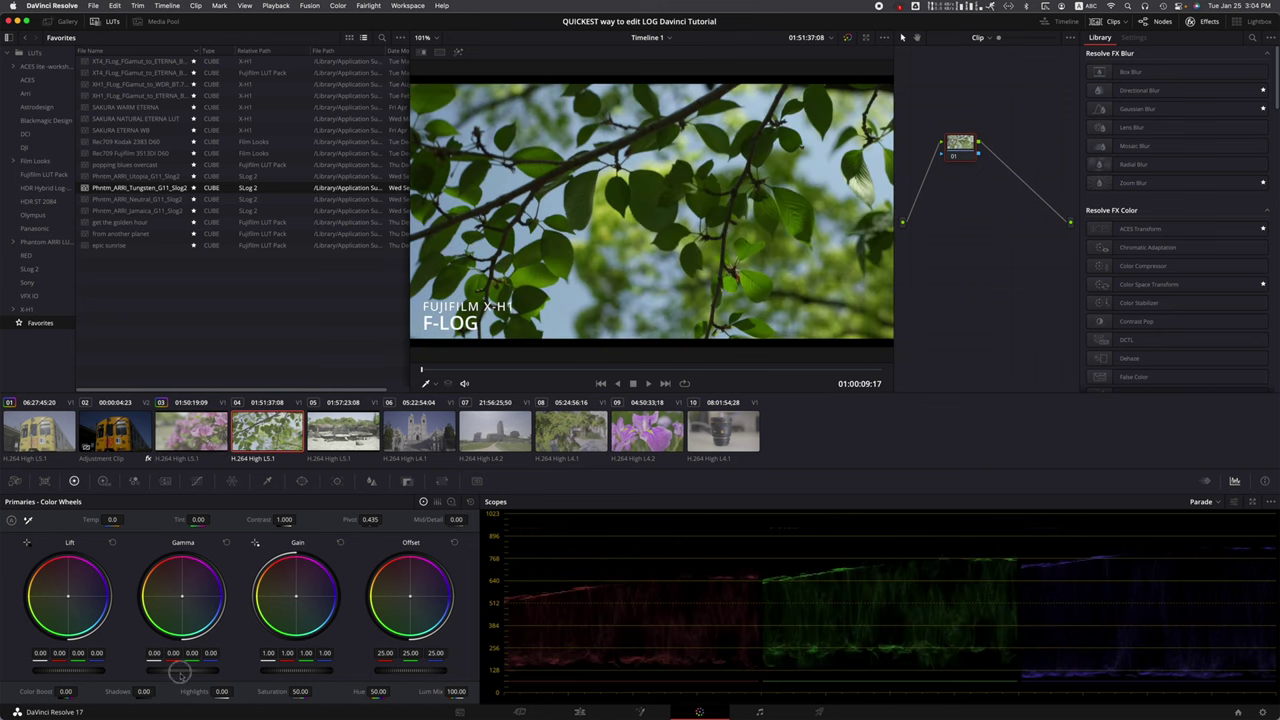
mouse_move(180, 672)
mouse_down()
mouse_move(276, 673)
mouse_move(169, 676)
mouse_up()
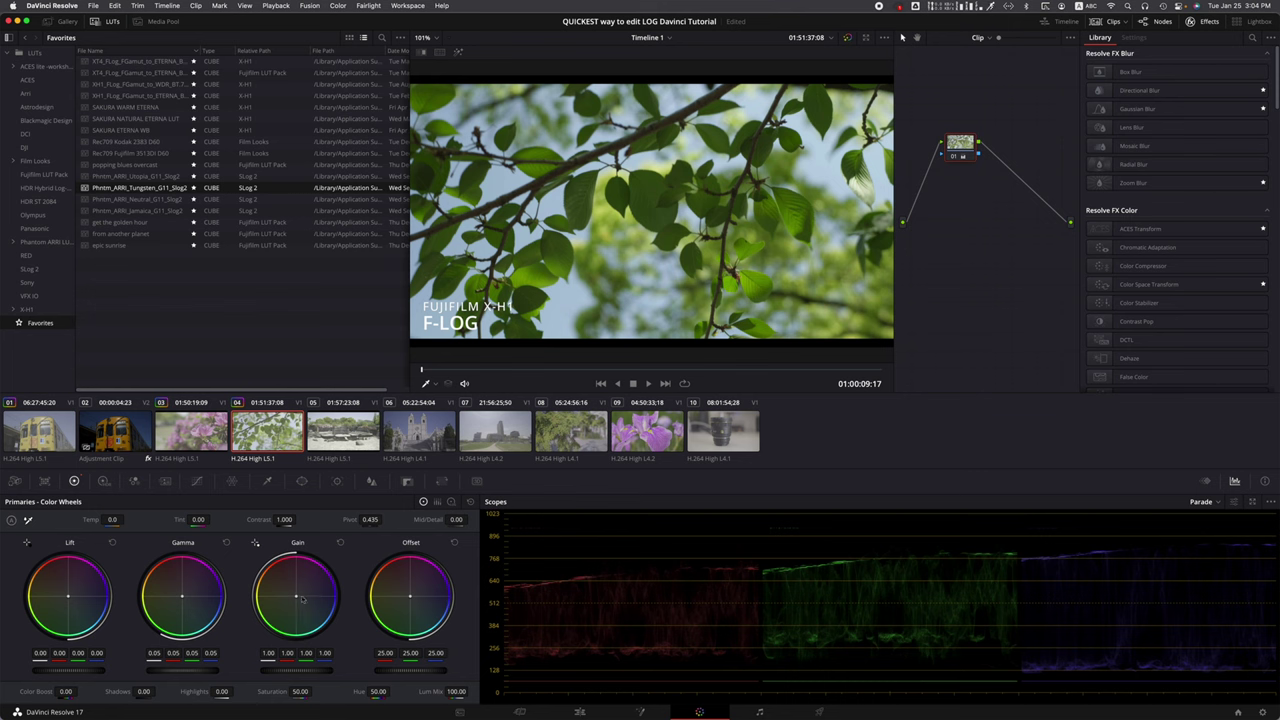
drag(302, 598, 292, 571)
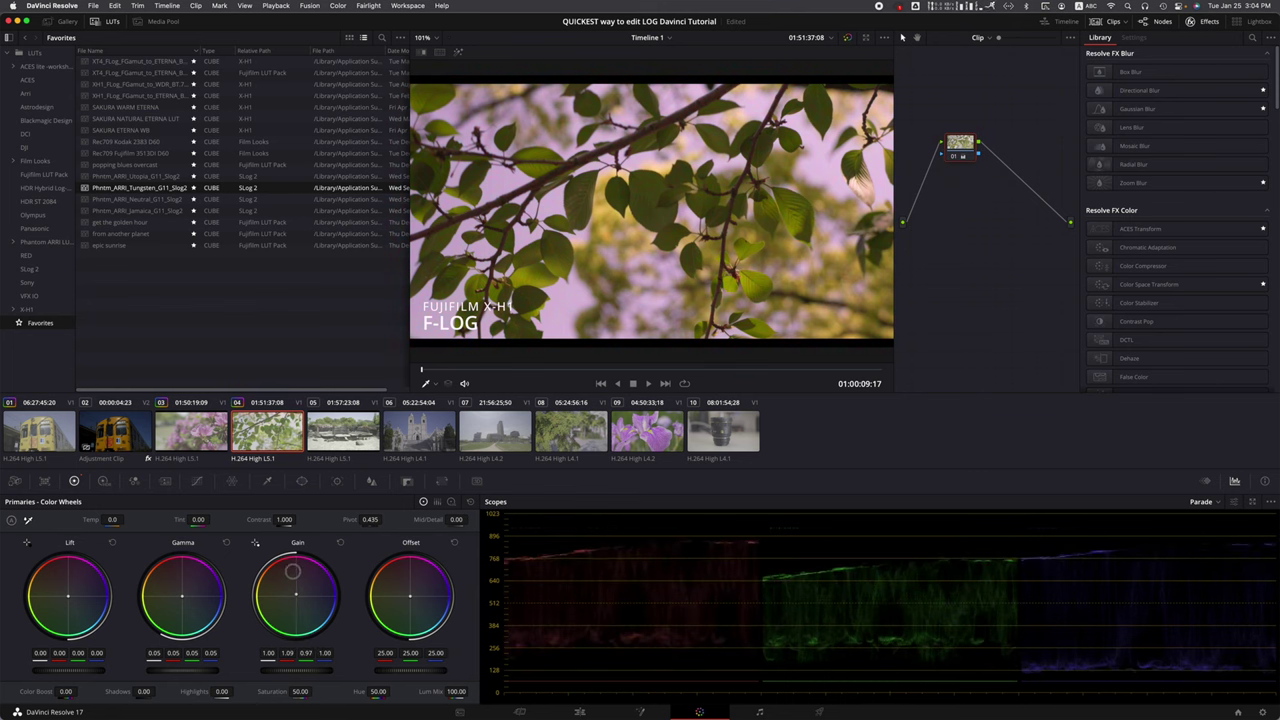
click(340, 542)
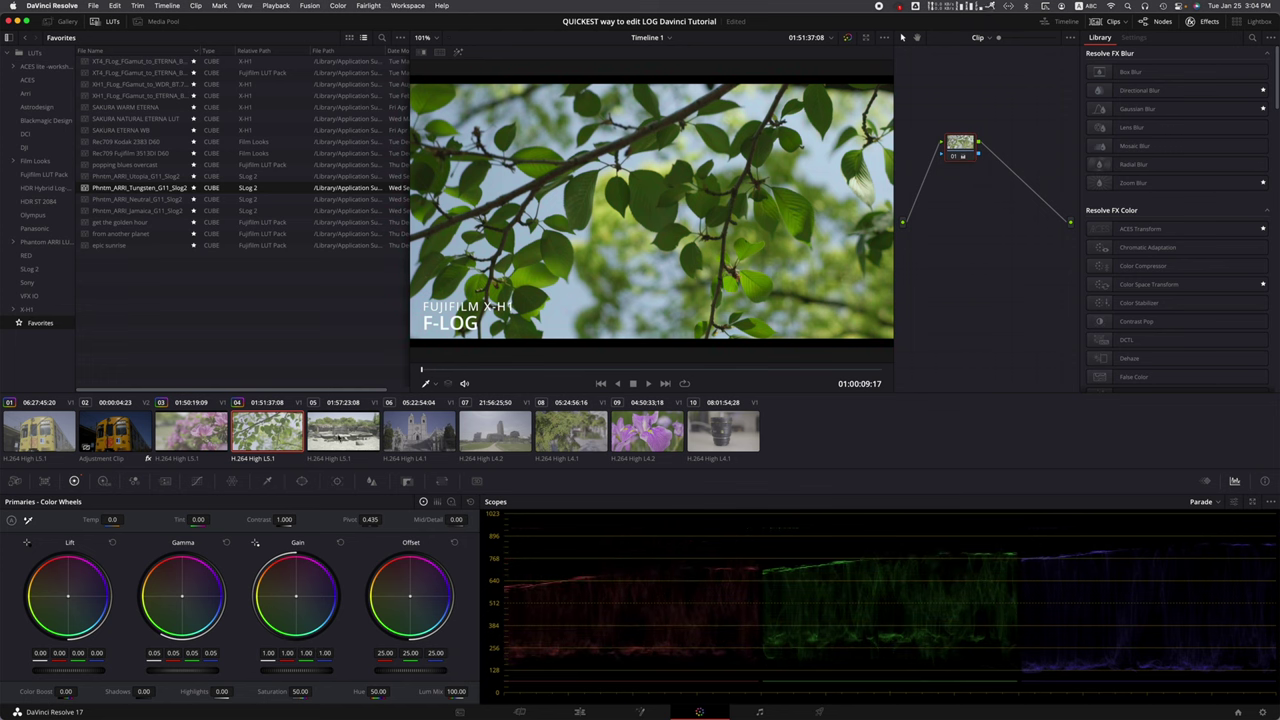
Raise the S-Log church clip's Gamma to 0.16, then try and reset a Gamma boost on the tree clip
key(Down)
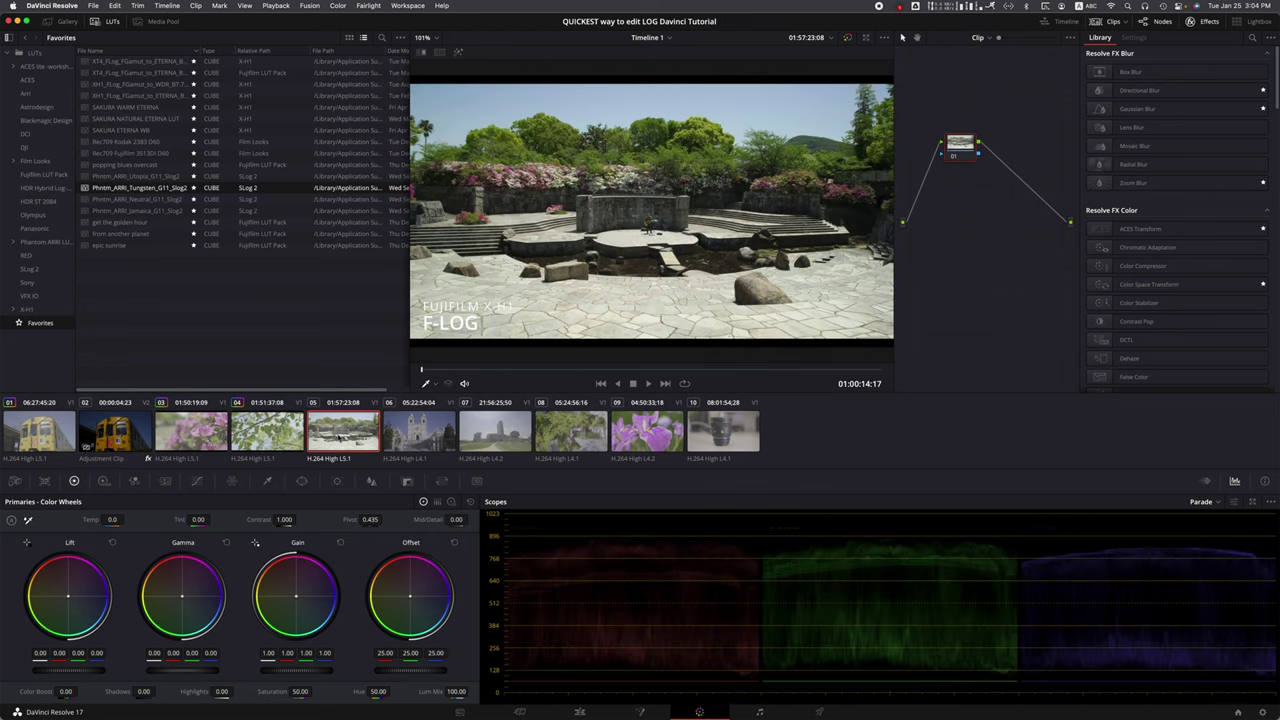
key(Down)
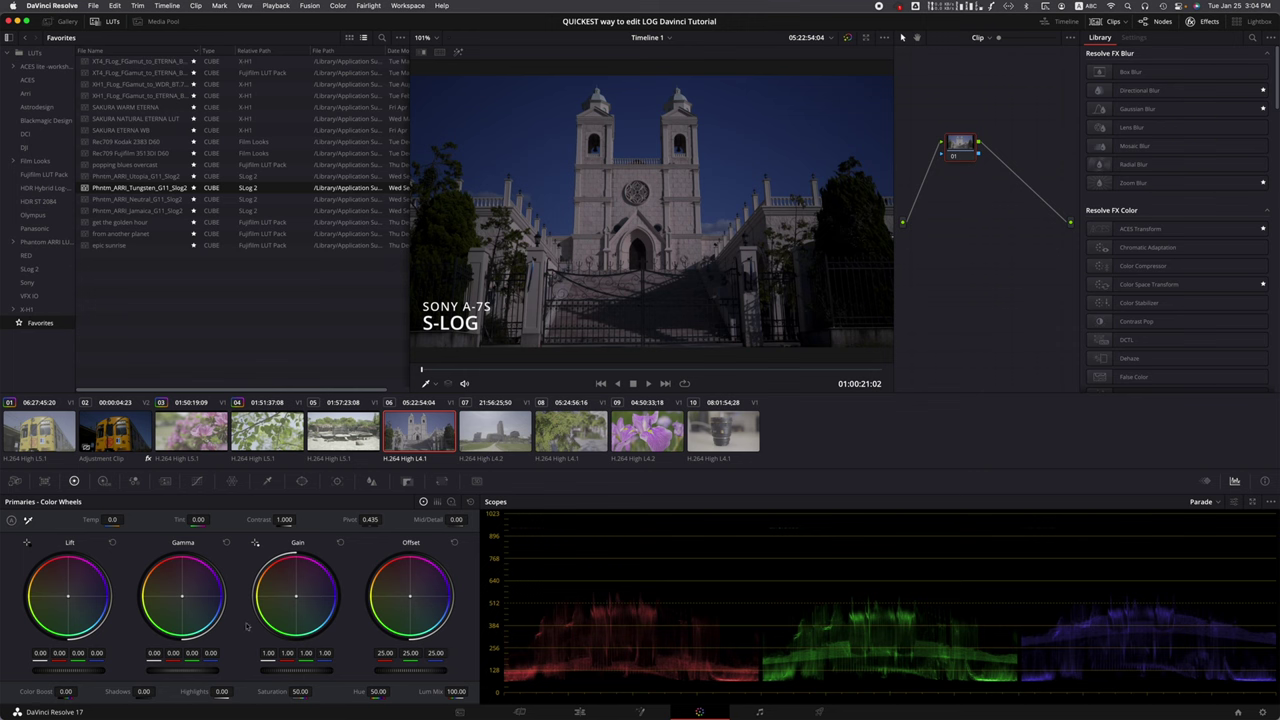
drag(181, 670, 212, 670)
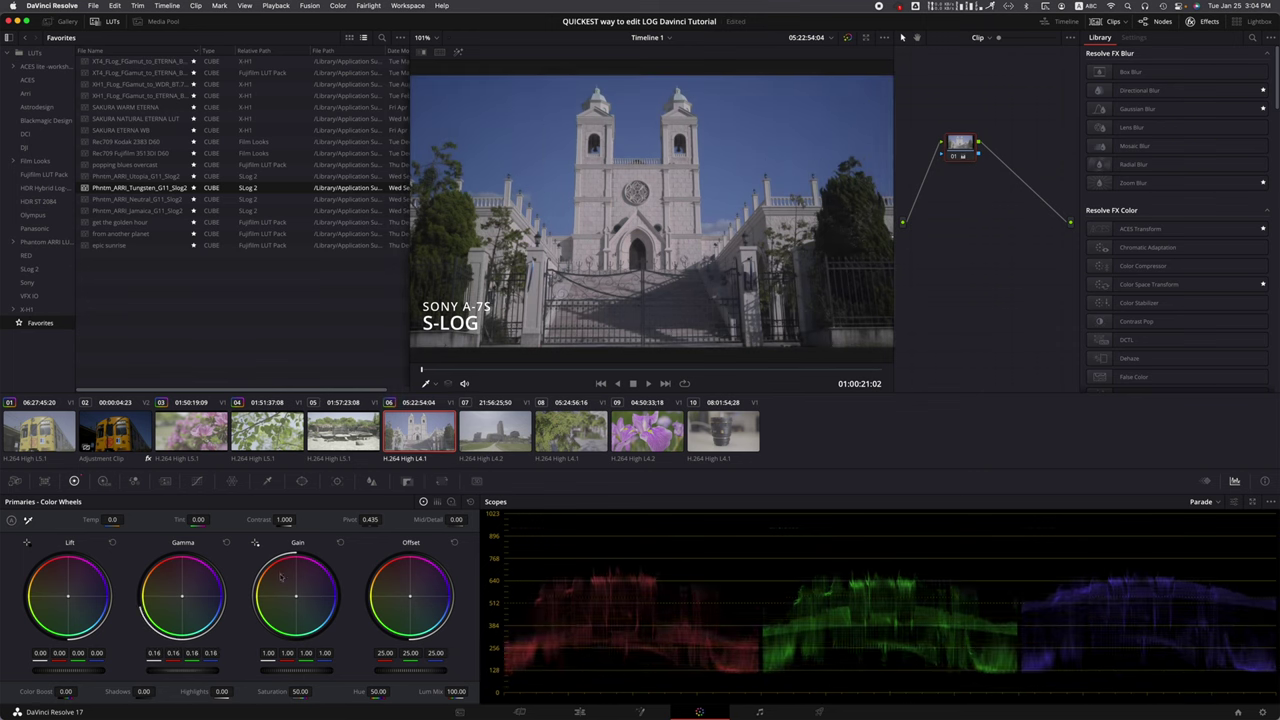
click(492, 433)
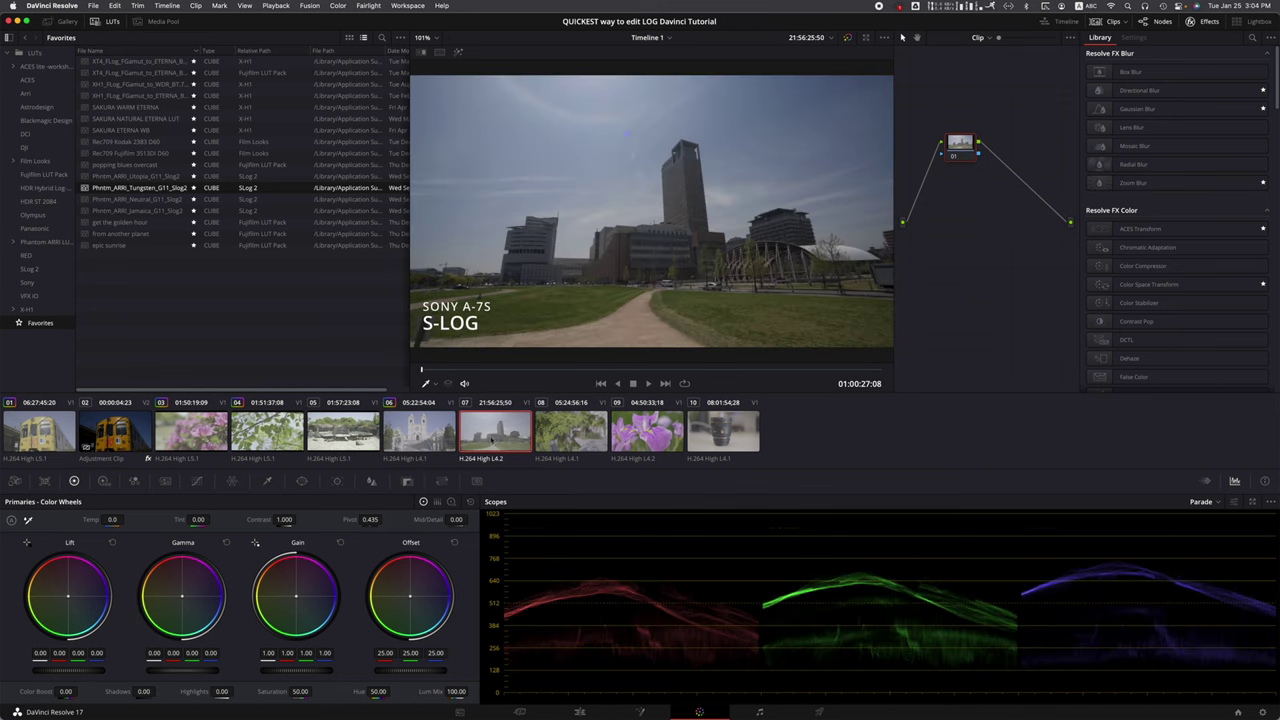
click(570, 433)
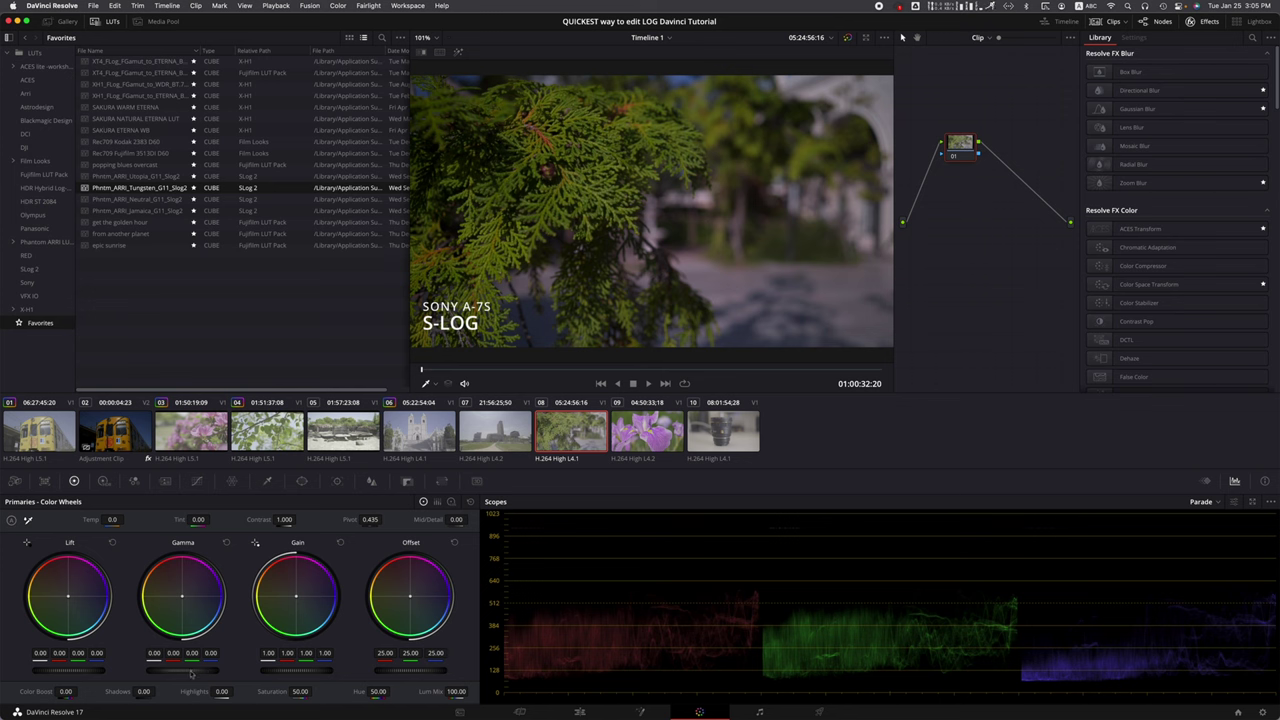
drag(191, 674, 309, 675)
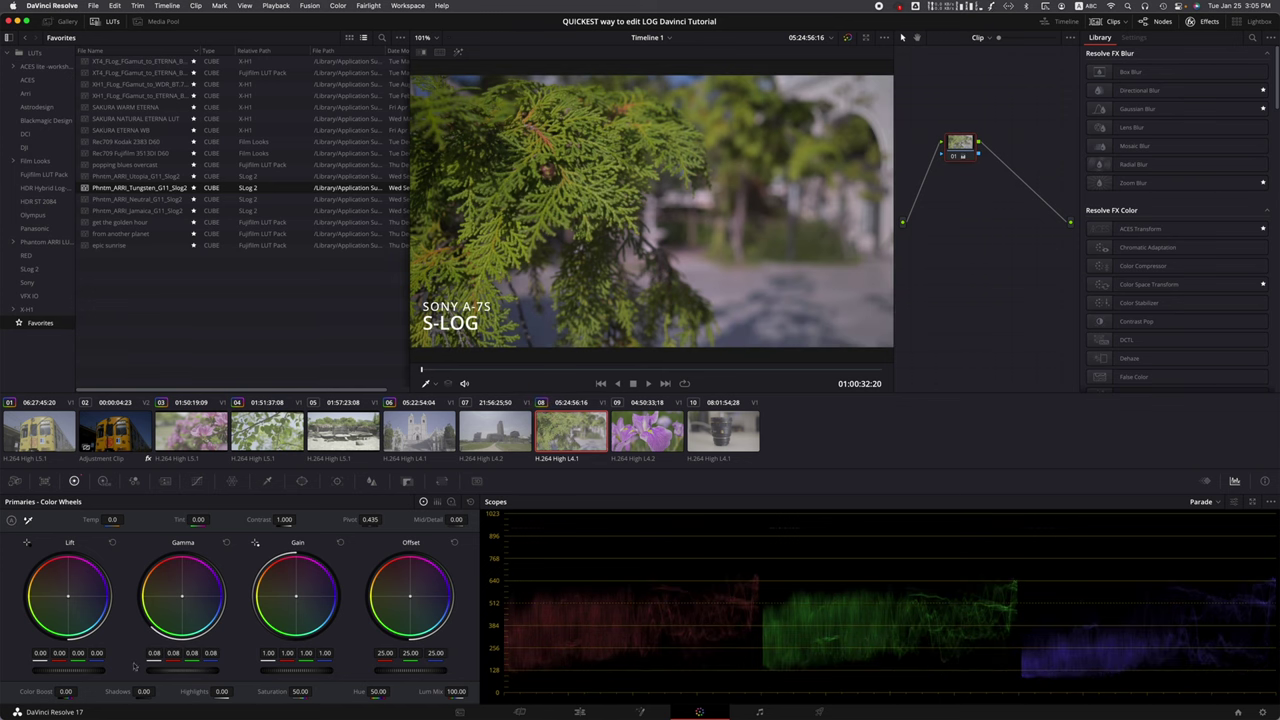
click(226, 542)
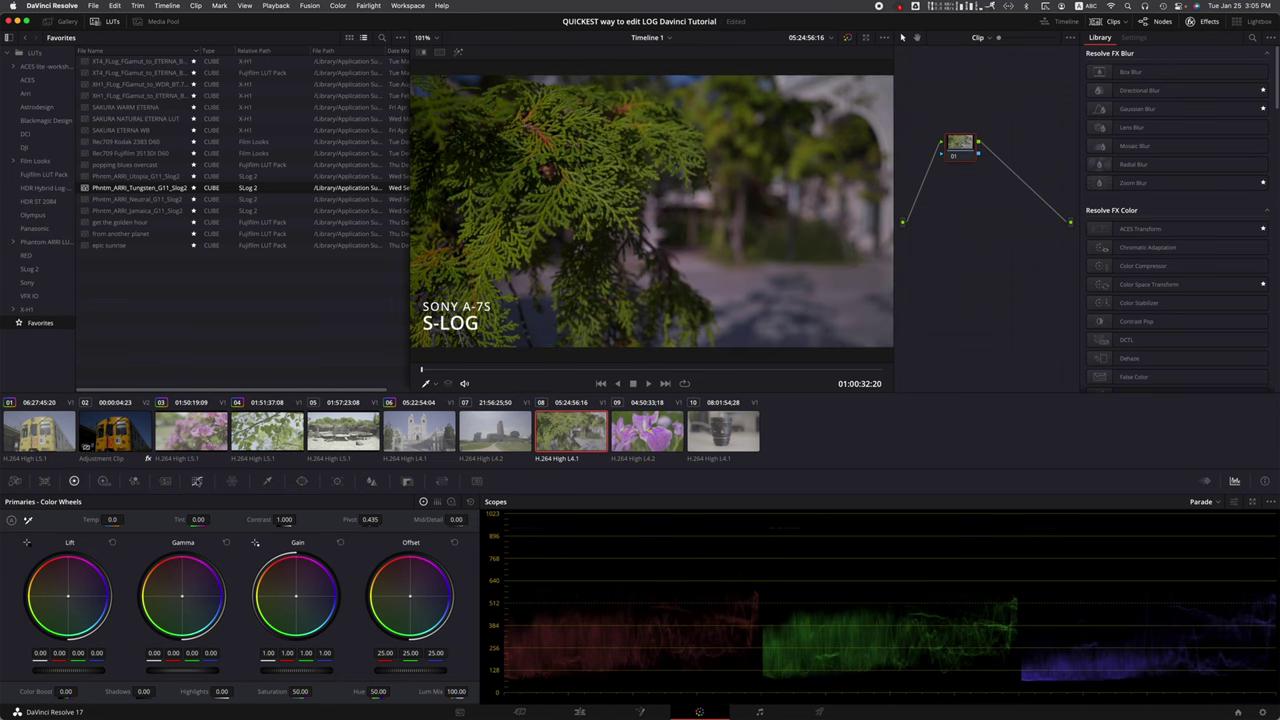
In Curves - Custom, add and adjust points to brighten the tree clip's shadows and midtones
click(197, 481)
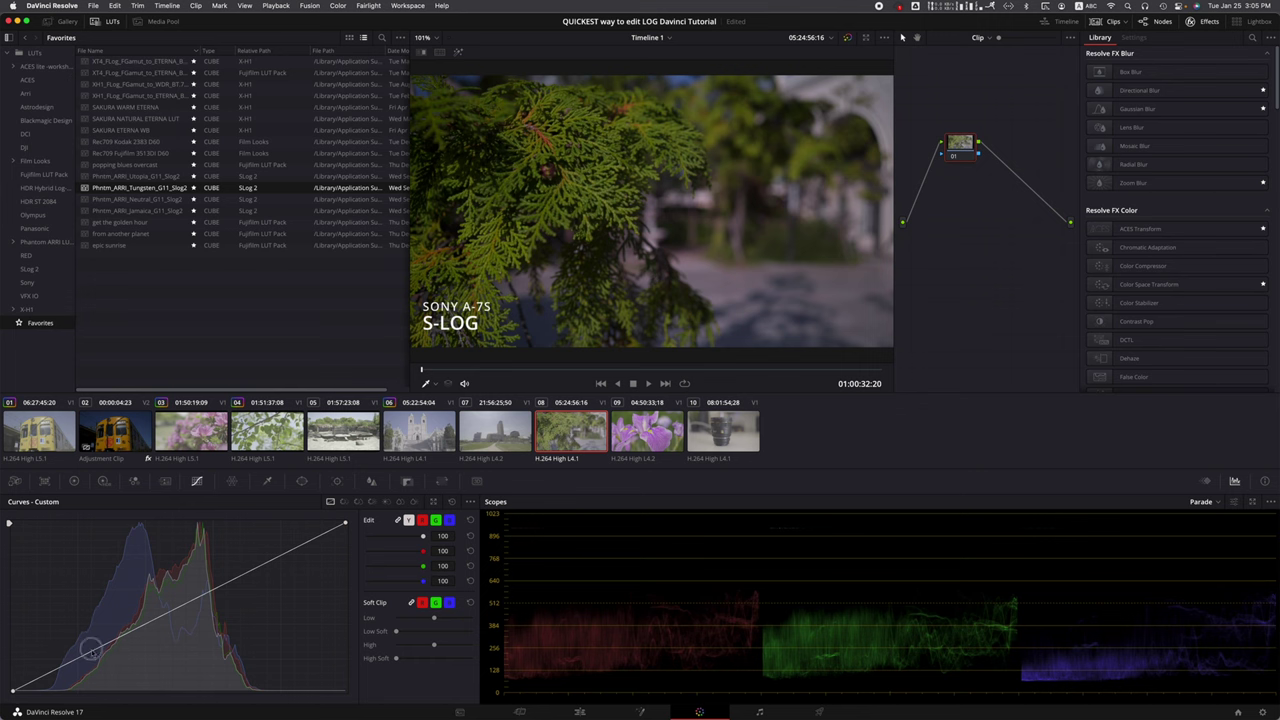
drag(83, 654, 91, 626)
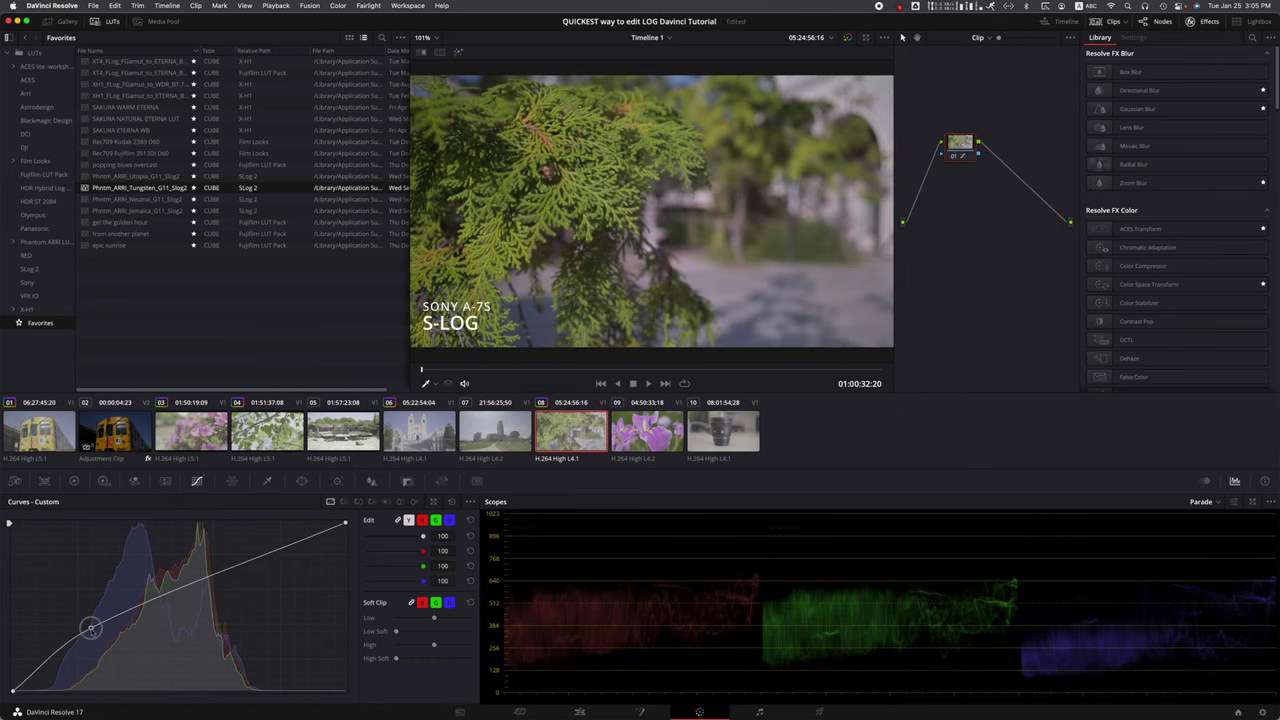
drag(249, 560, 245, 566)
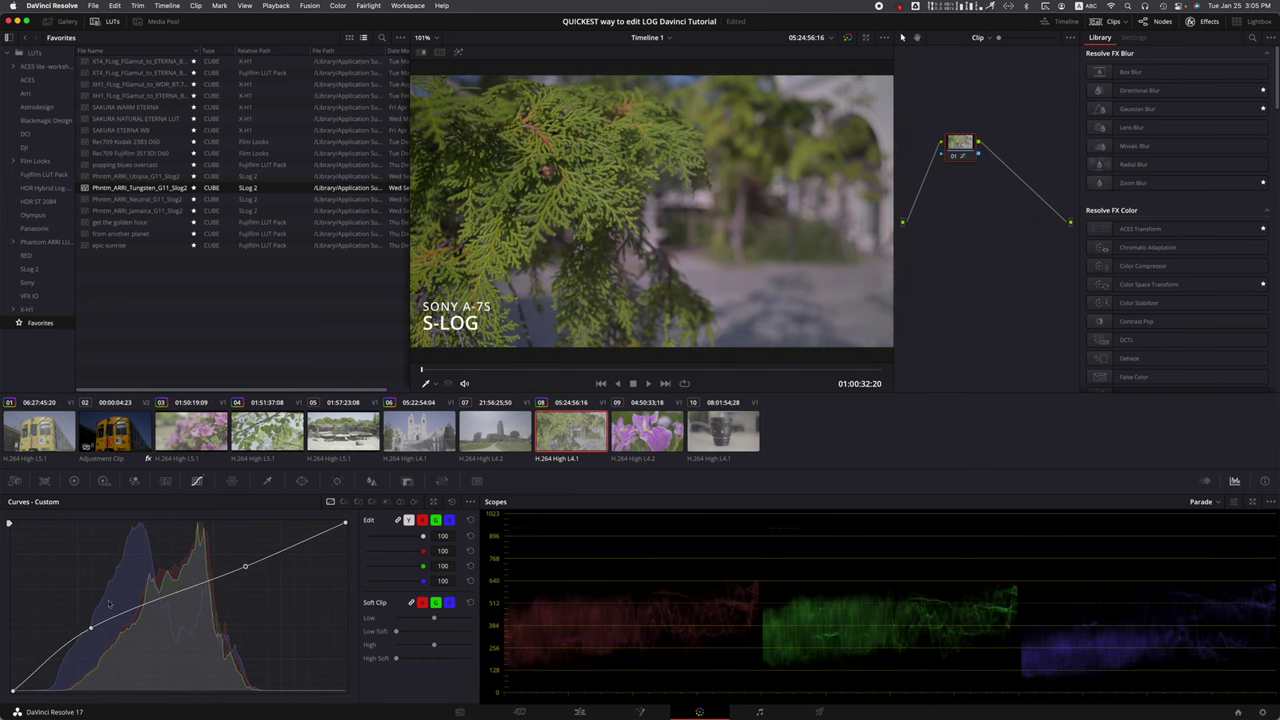
drag(90, 630, 90, 645)
Lift the iris clip's curve with a point and pull down a low point on the lens clip
click(648, 433)
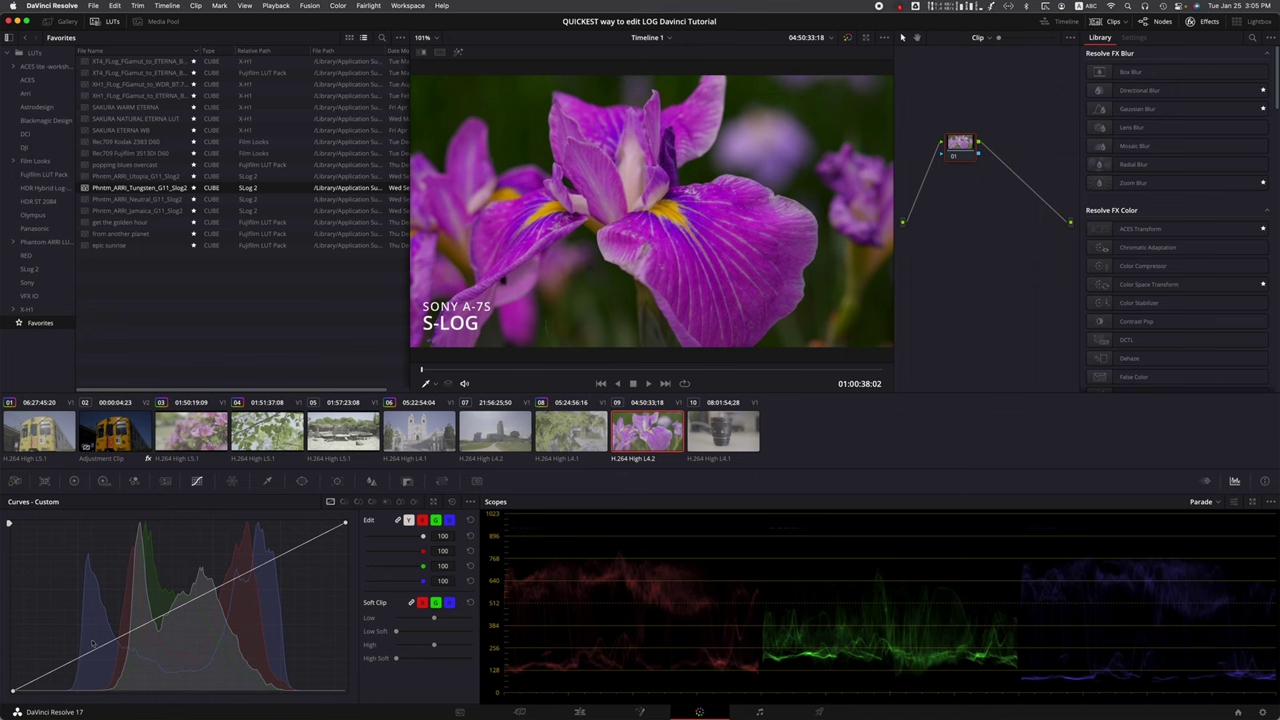
mouse_move(78, 656)
mouse_down()
mouse_move(49, 623)
mouse_move(77, 612)
mouse_move(78, 635)
mouse_up()
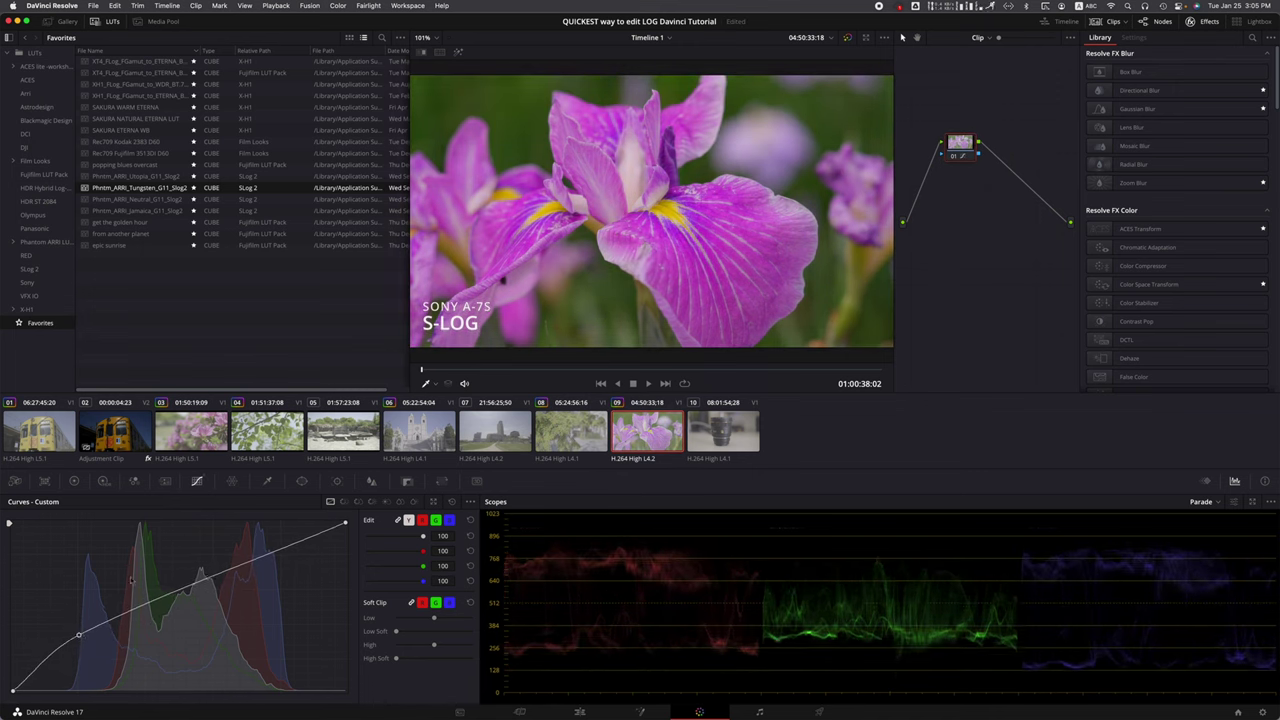
click(740, 443)
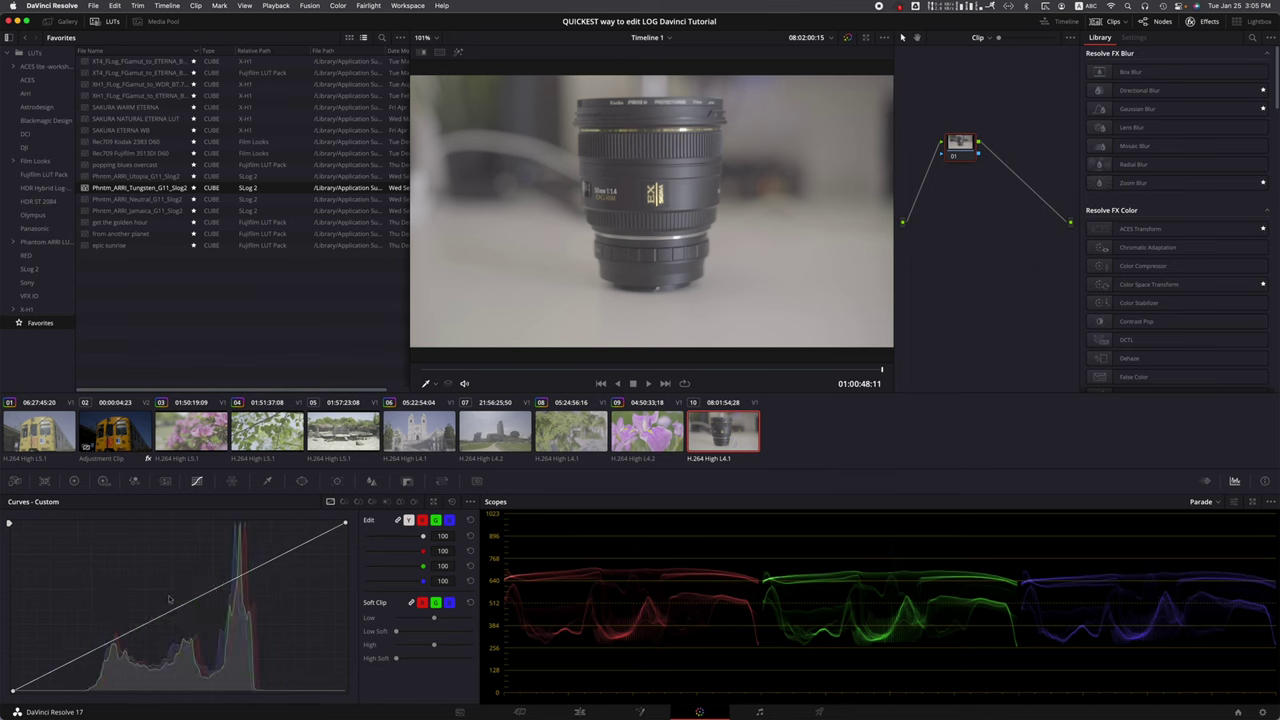
drag(114, 639, 114, 655)
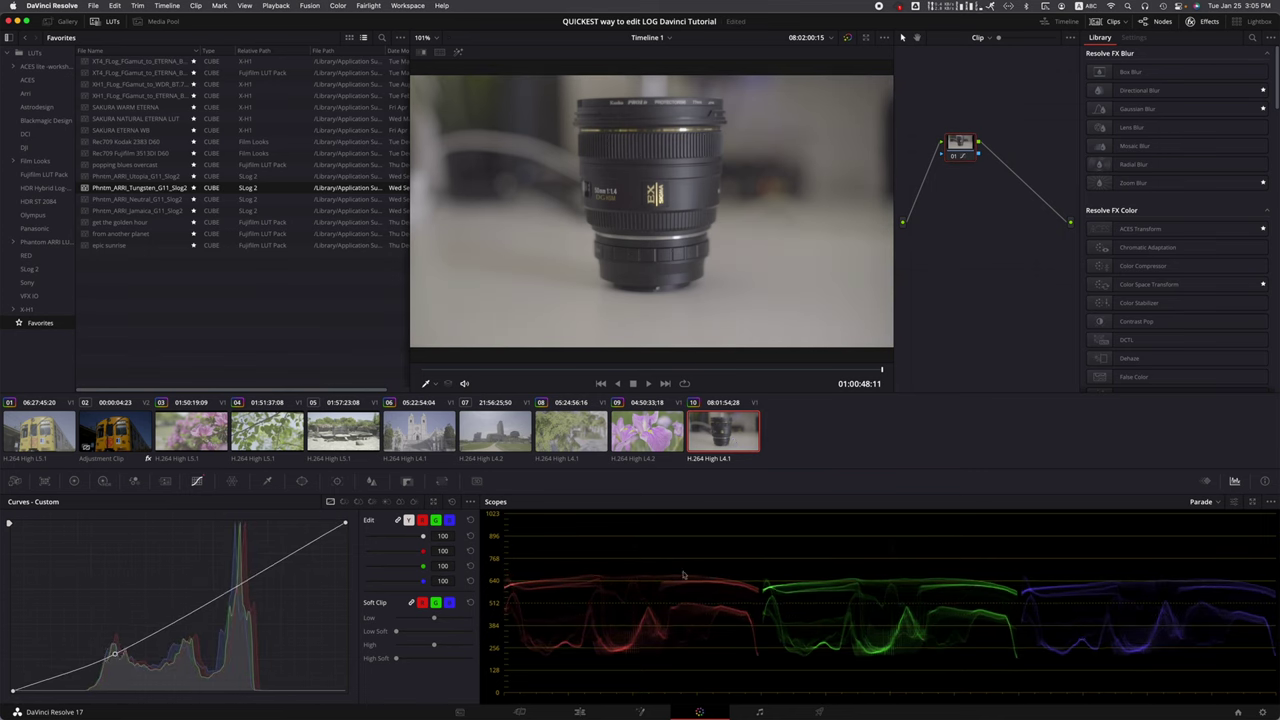